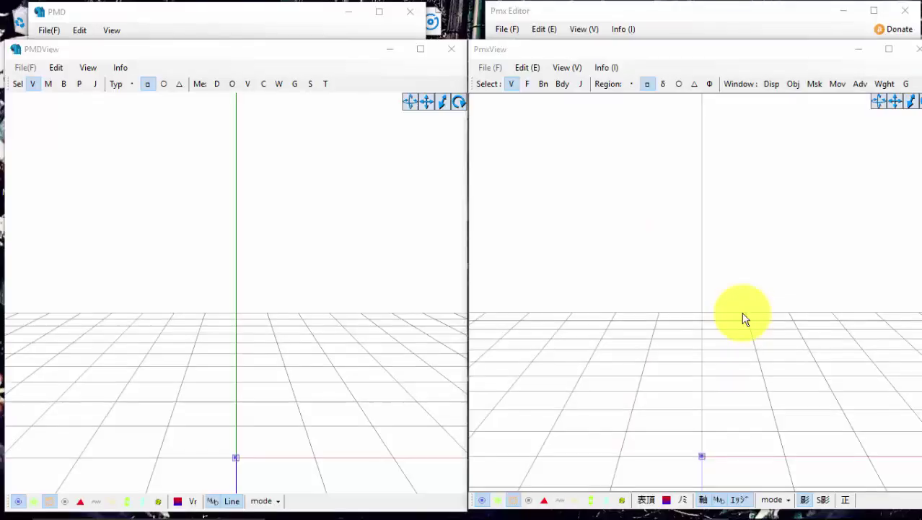
Step: Switch focus back and forth between the empty PMDView and PmxView windows
left_click(739, 318)
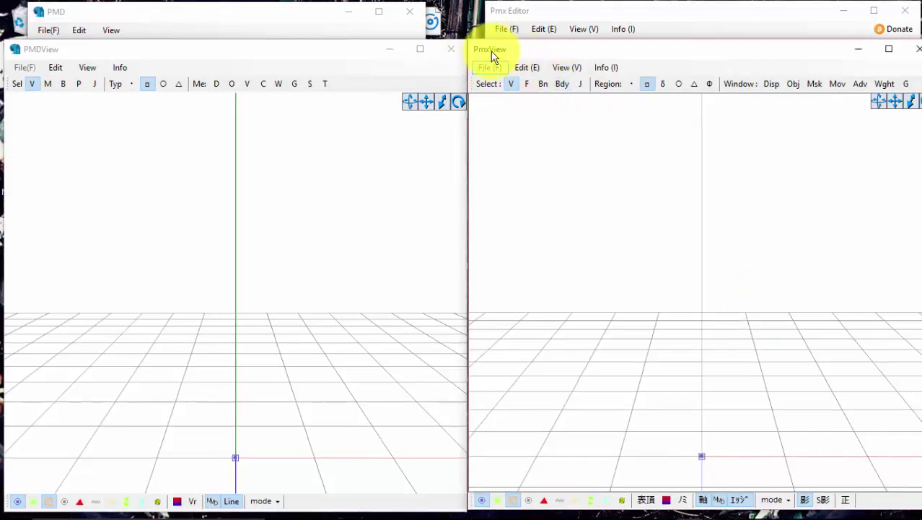
left_click(219, 48)
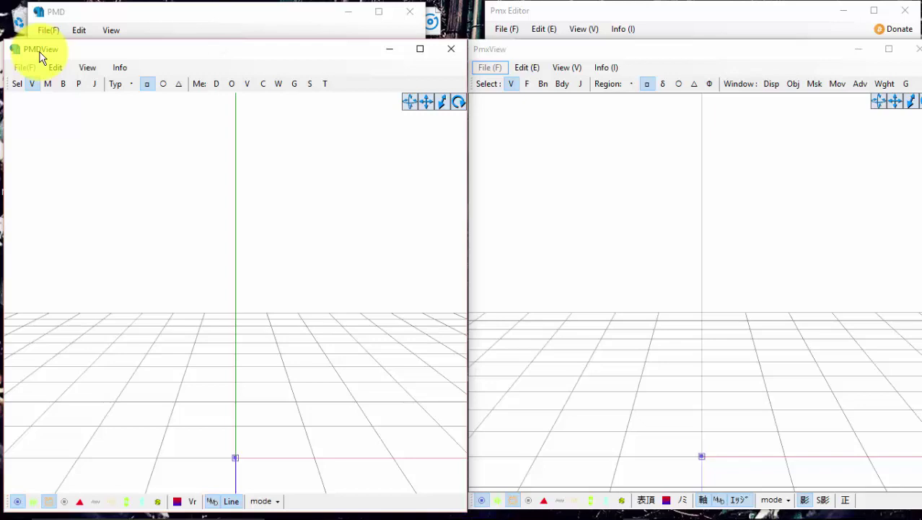
left_click(539, 49)
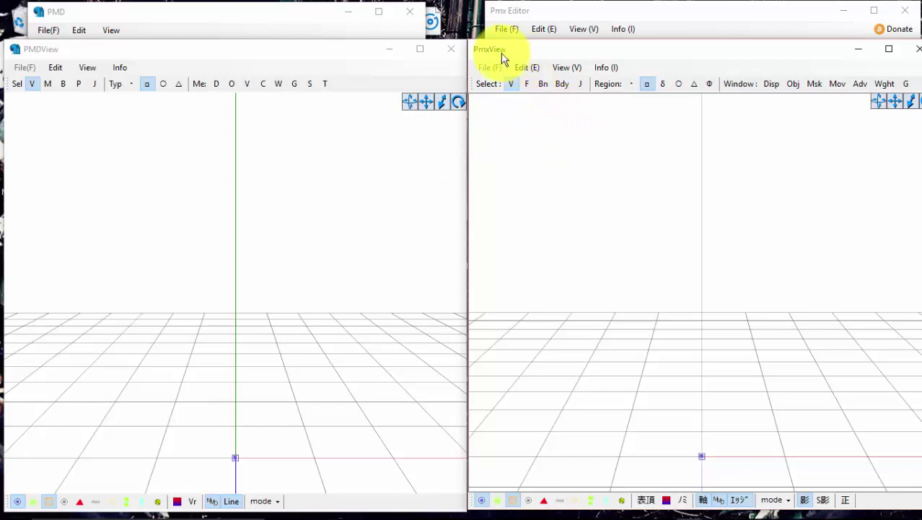
left_click(293, 56)
left_click(521, 46)
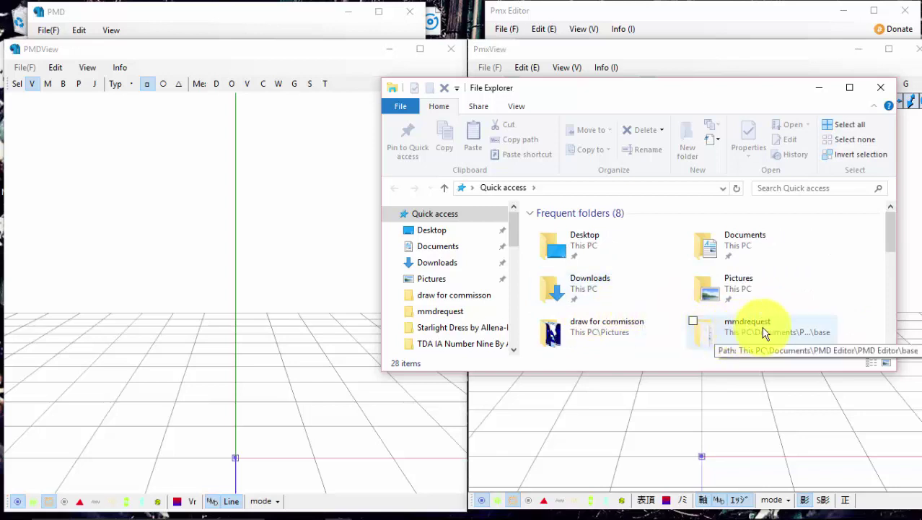
Step: Browse from Documents through PMD Editor > base > clothes,shoes,accessories into the starlight dress folder
left_click(595, 238)
double_click(731, 245)
scroll(684, 278, "down", 2)
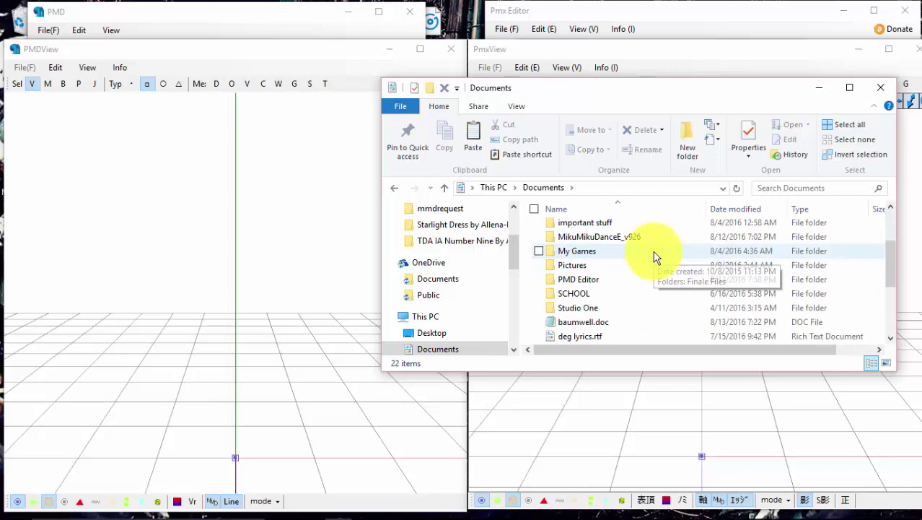
double_click(588, 280)
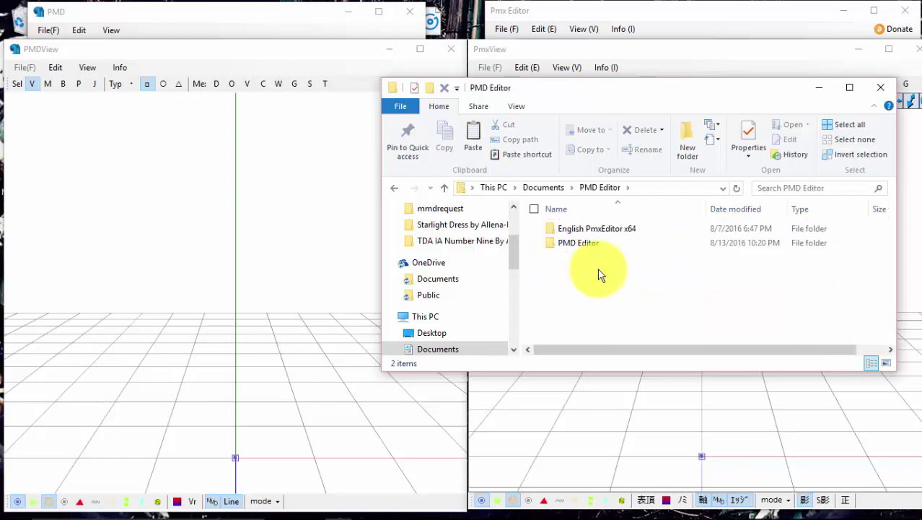
double_click(596, 245)
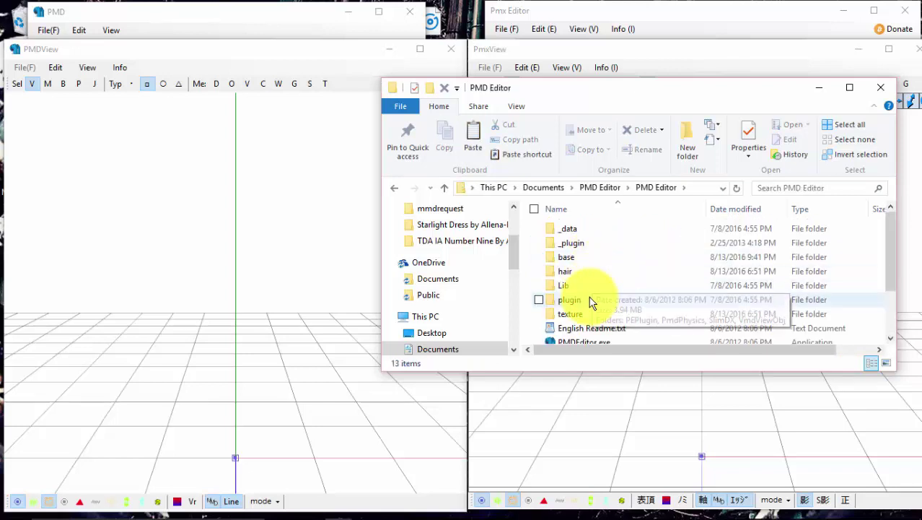
double_click(575, 254)
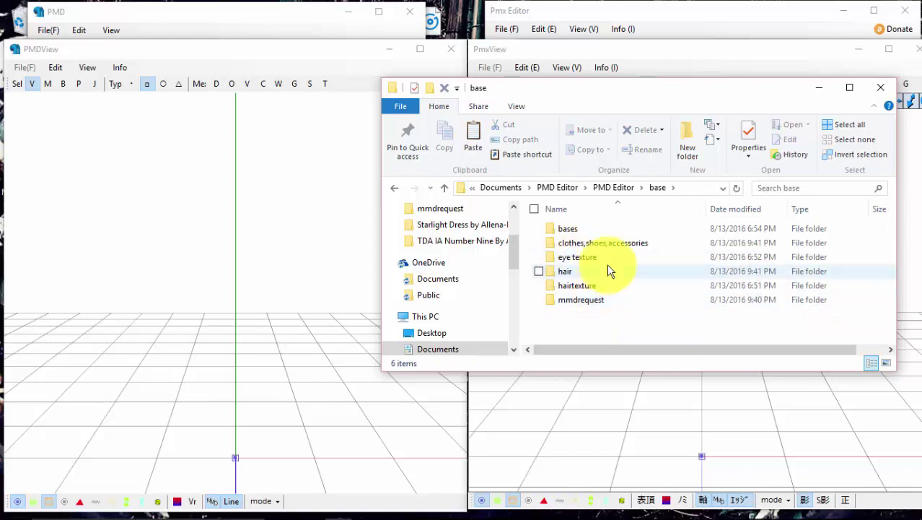
double_click(608, 242)
scroll(617, 288, "down", 2)
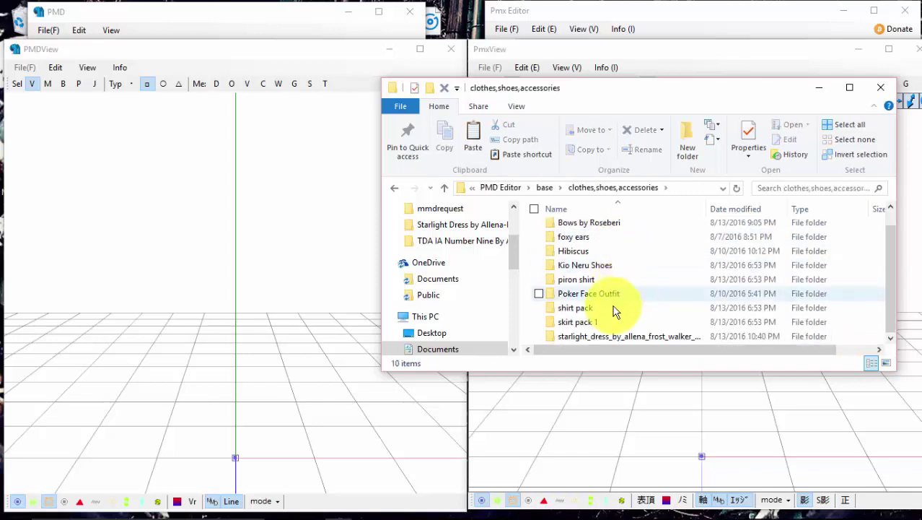
double_click(597, 330)
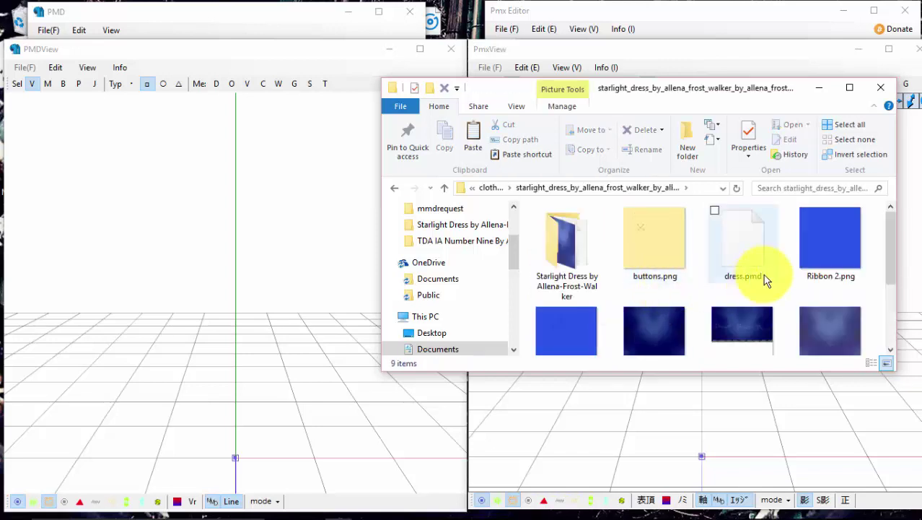
Step: Open the Starlight Dress by Allena-Frost-Walker subfolder
left_click_drag(887, 249, 875, 349)
scroll(806, 346, "up", 3)
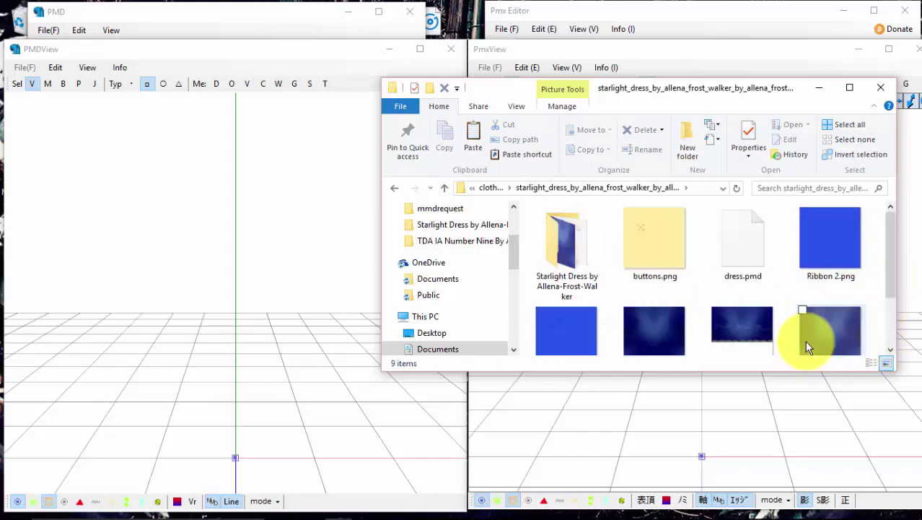
scroll(805, 343, "down", 3)
scroll(804, 342, "up", 3)
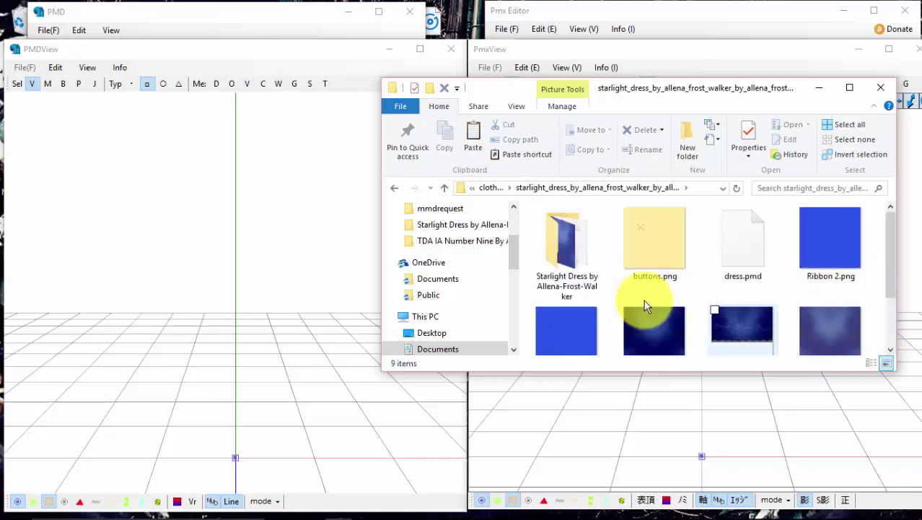
left_click(565, 267)
double_click(567, 269)
scroll(710, 309, "down", 1)
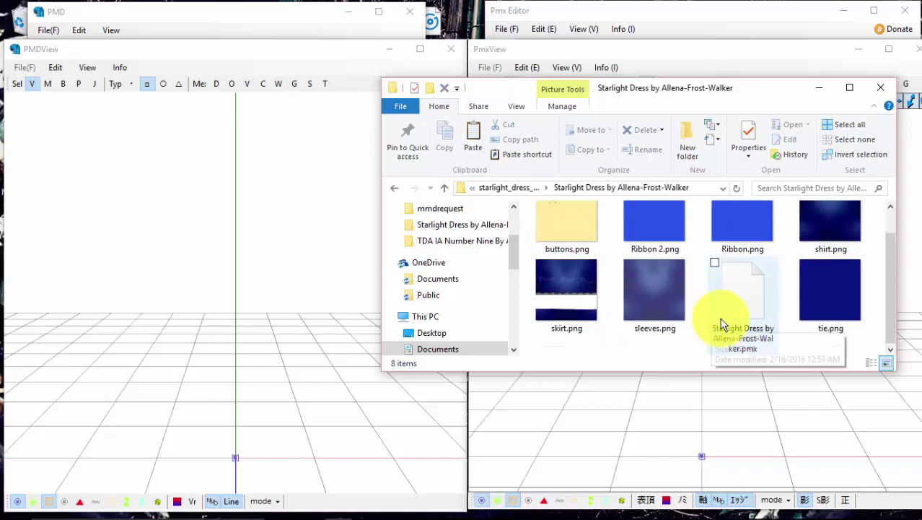
Step: Drag the dress .pmx file from File Explorer onto PMX Editor
left_click(757, 297)
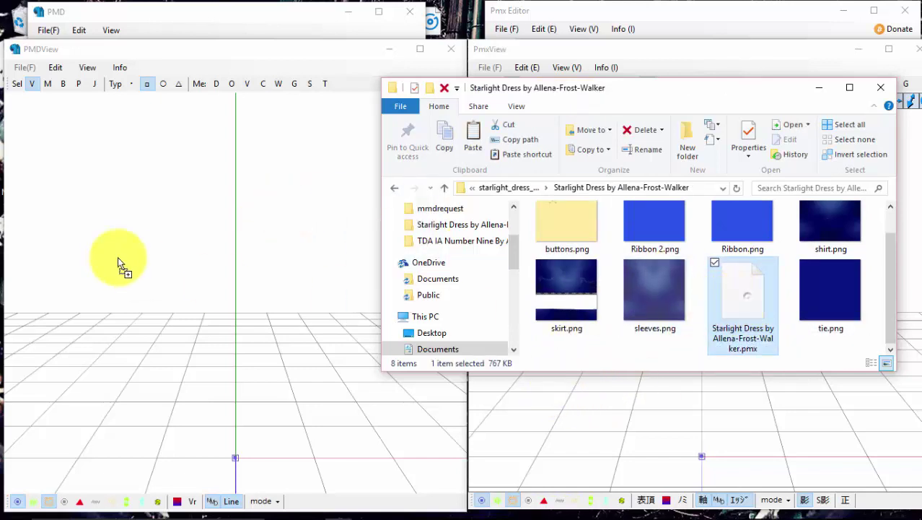
left_click_drag(118, 257, 757, 305)
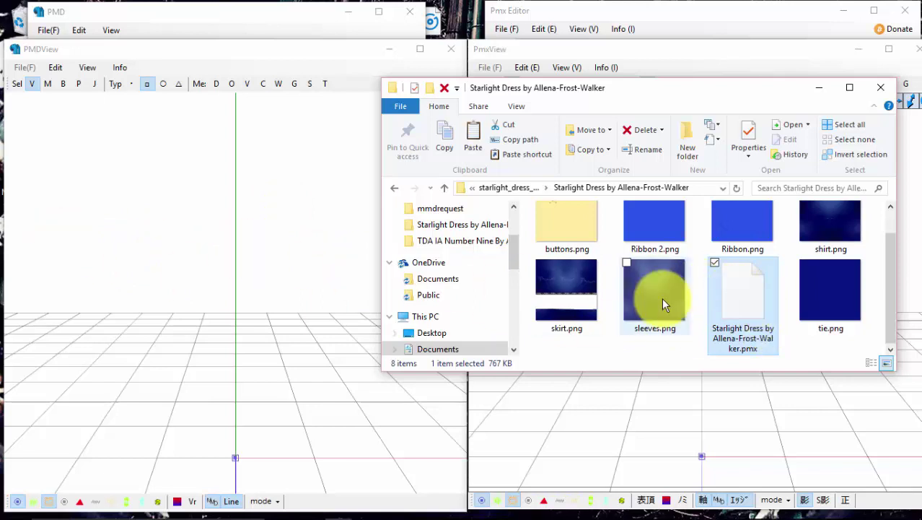
left_click_drag(761, 308, 816, 310)
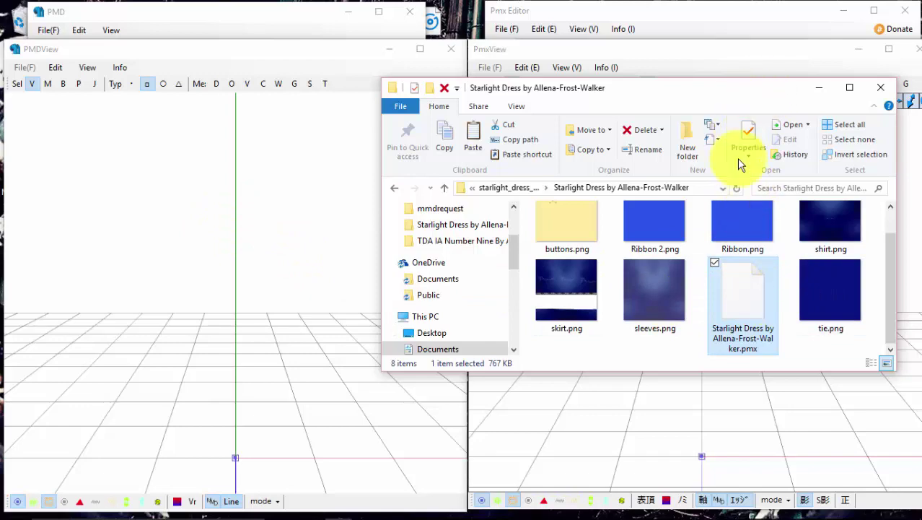
left_click_drag(744, 90, 311, 64)
left_click_drag(264, 262, 651, 258)
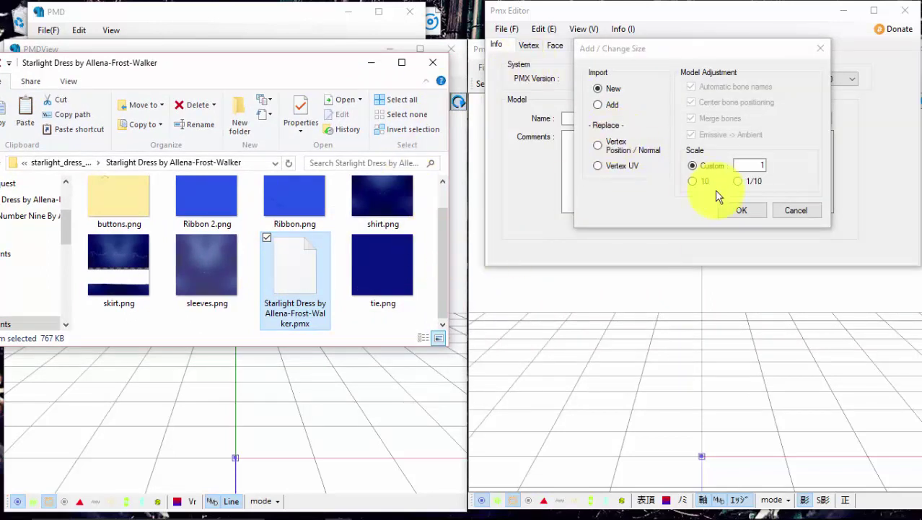
Step: Import the dress at scale 1 and orbit PmxView to inspect the blue dress
left_click(738, 211)
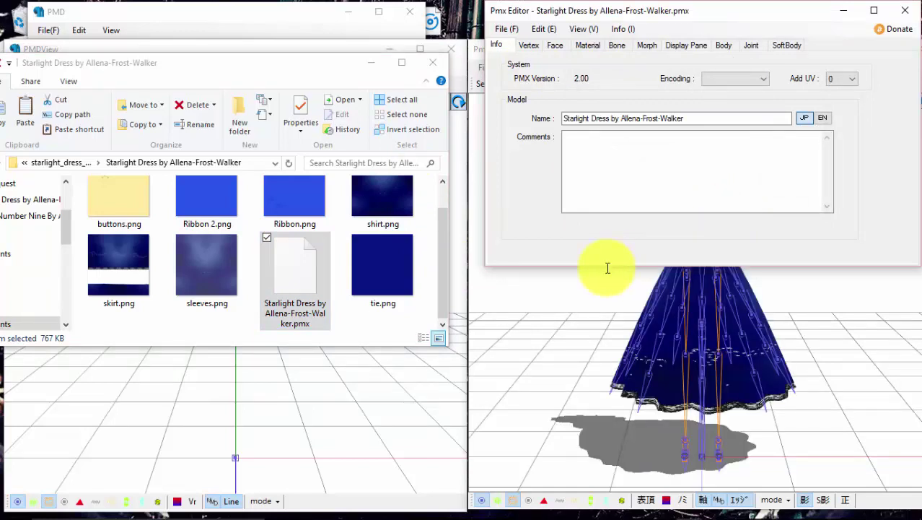
left_click_drag(765, 10, 241, 66)
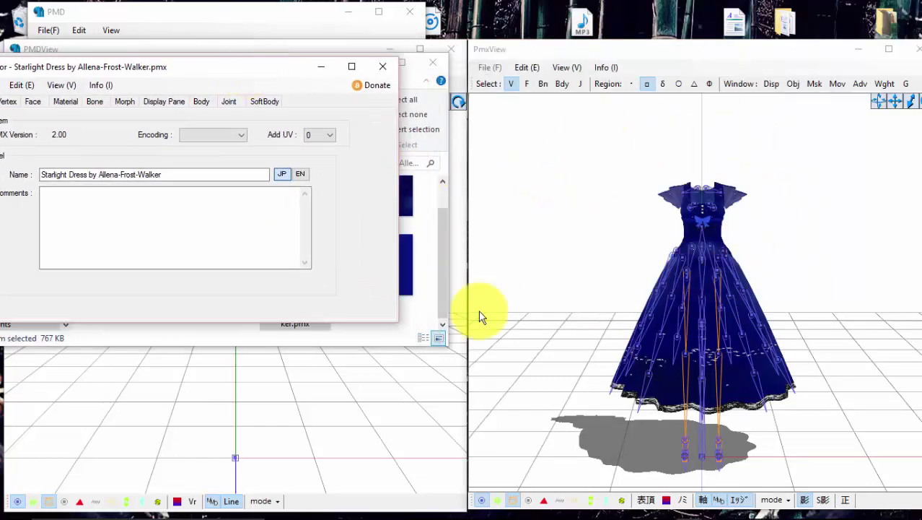
right_click_drag(700, 303, 609, 303)
left_click_drag(226, 68, 737, 92)
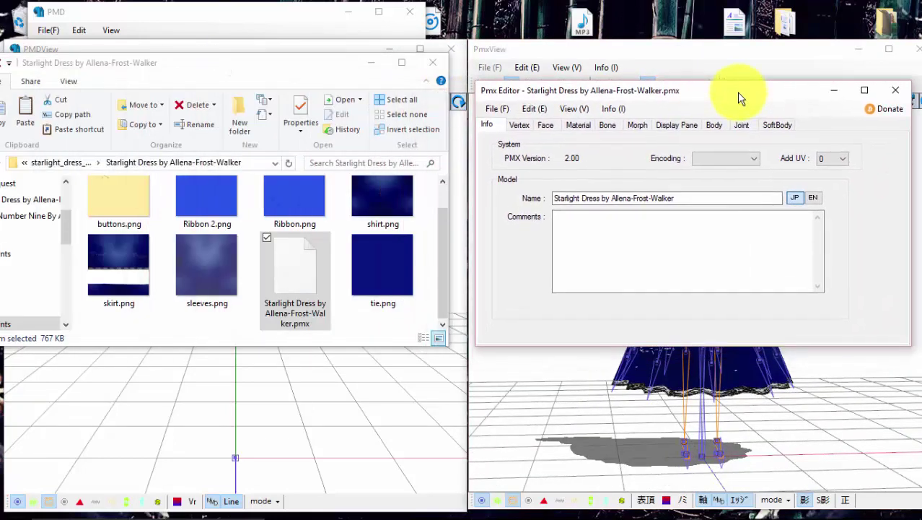
Step: Start a PMD export of the dress, naming it 'kljsdaf' with the .pmd extension
left_click(498, 109)
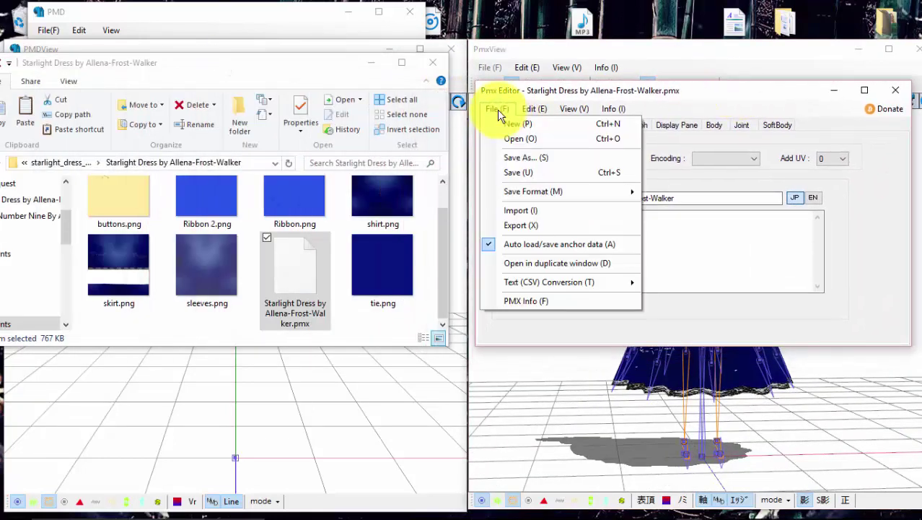
left_click(530, 226)
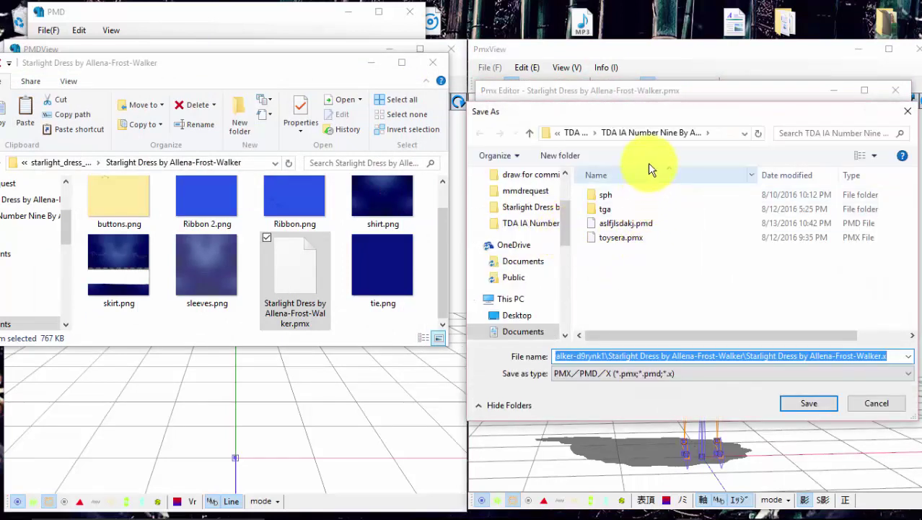
type("kljsdafsda.pmd")
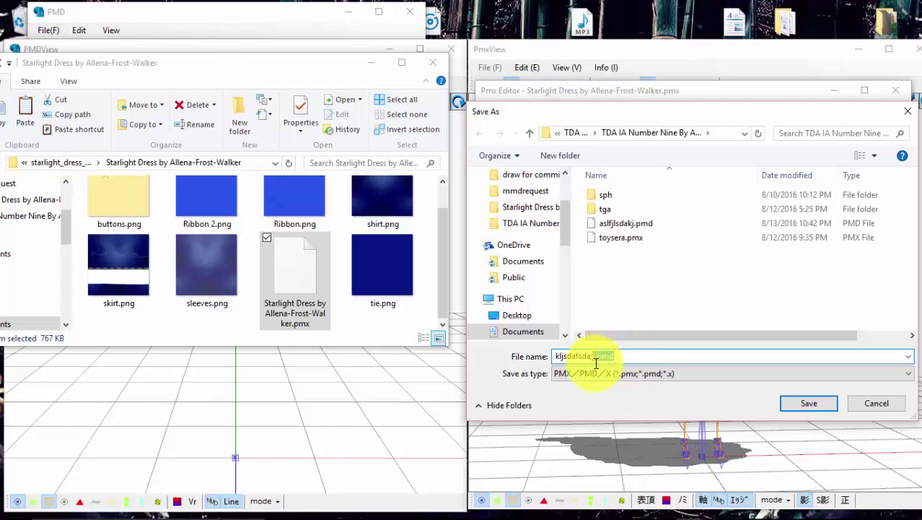
left_click_drag(596, 361, 690, 371)
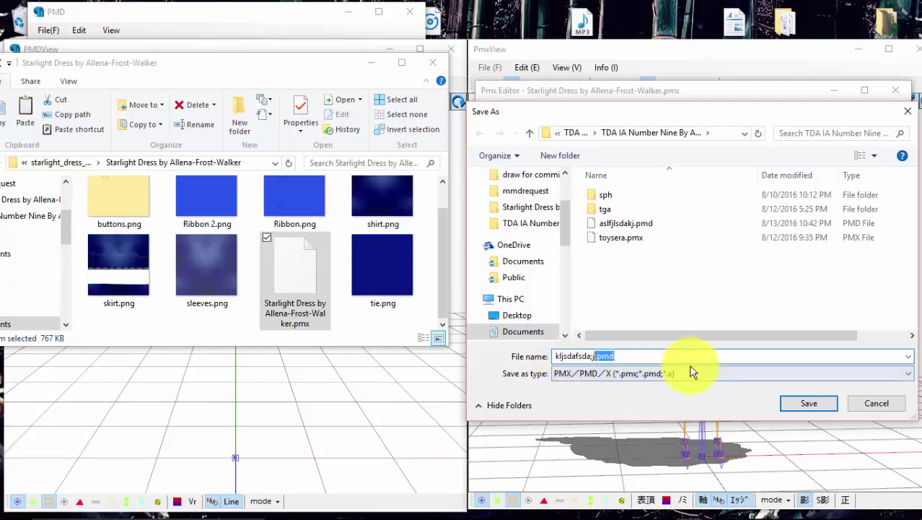
left_click(824, 408)
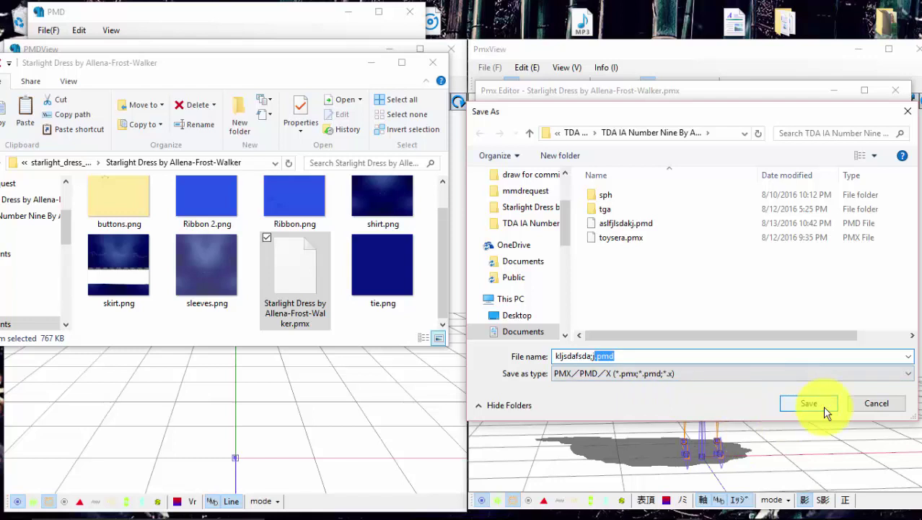
Step: Browse to the starlight dress folder, overwrite dress.pmd, and confirm scale 1
left_click(570, 135)
left_click(575, 133)
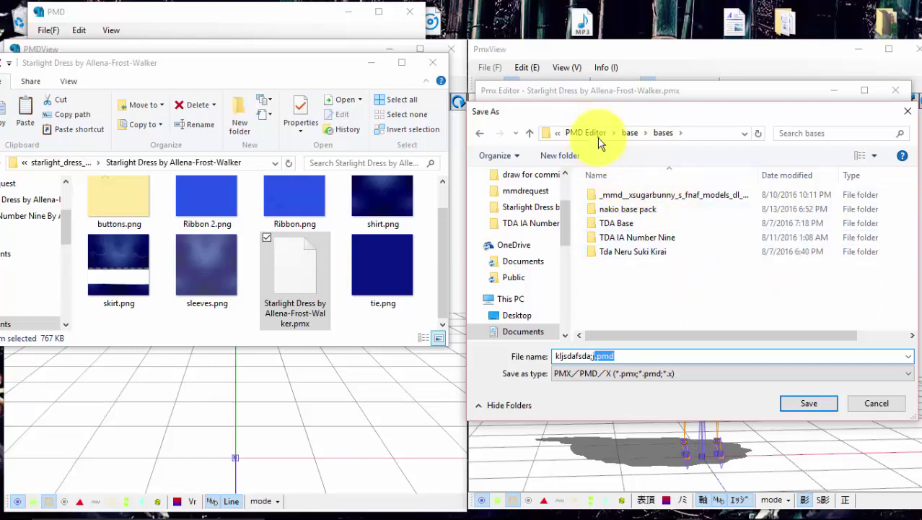
left_click(586, 133)
double_click(608, 224)
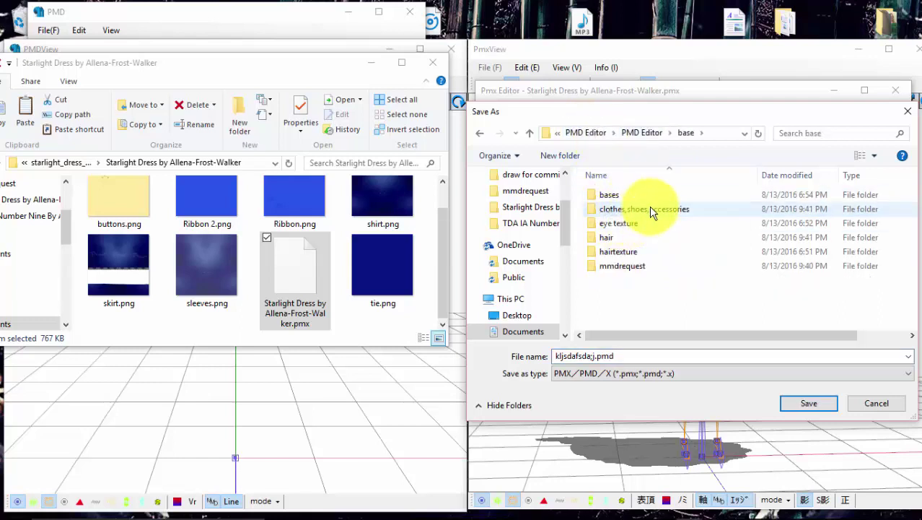
double_click(635, 208)
double_click(643, 322)
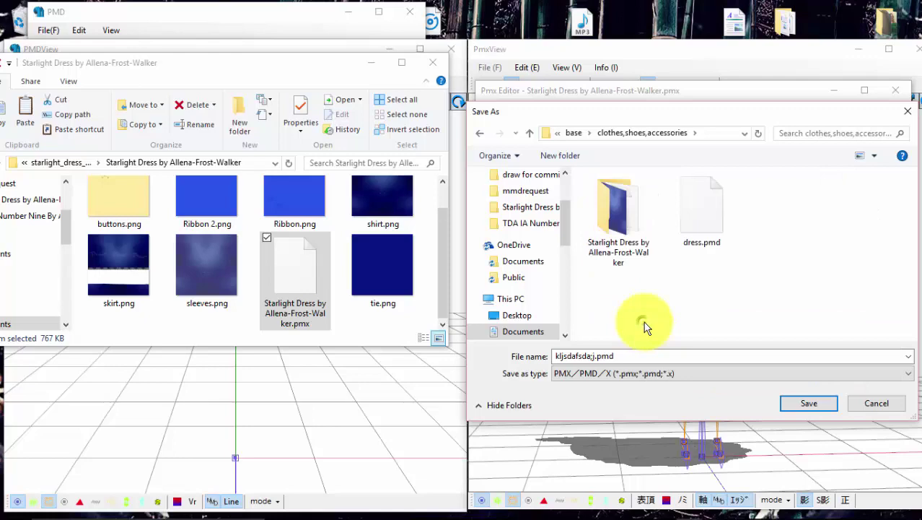
double_click(714, 222)
left_click(469, 266)
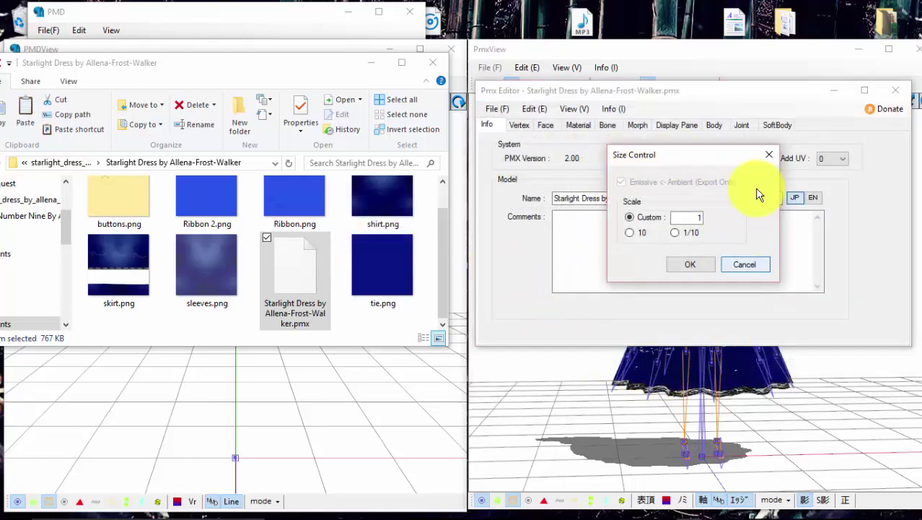
left_click(692, 265)
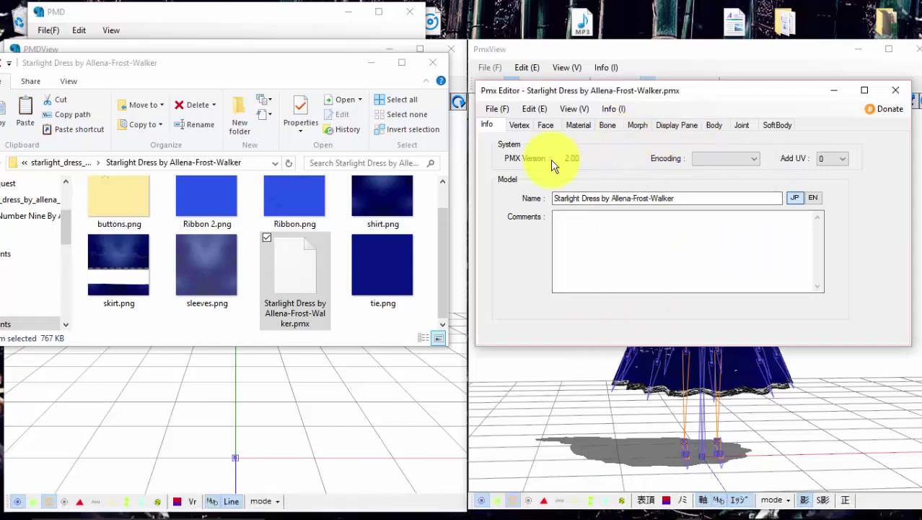
Step: Drop dress.pmd onto PMD Editor, accept the import, and orbit the blue dress in PMDView
left_click(196, 70)
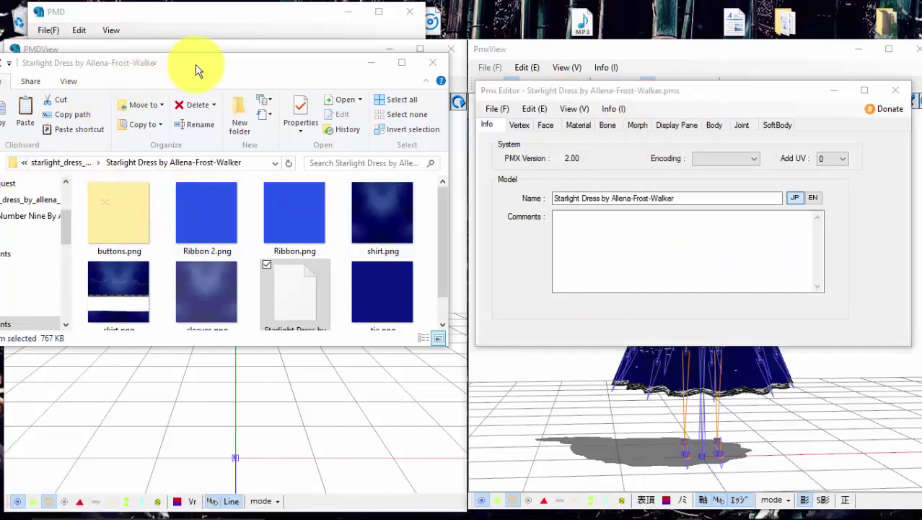
left_click_drag(195, 70, 581, 16)
left_click(30, 163)
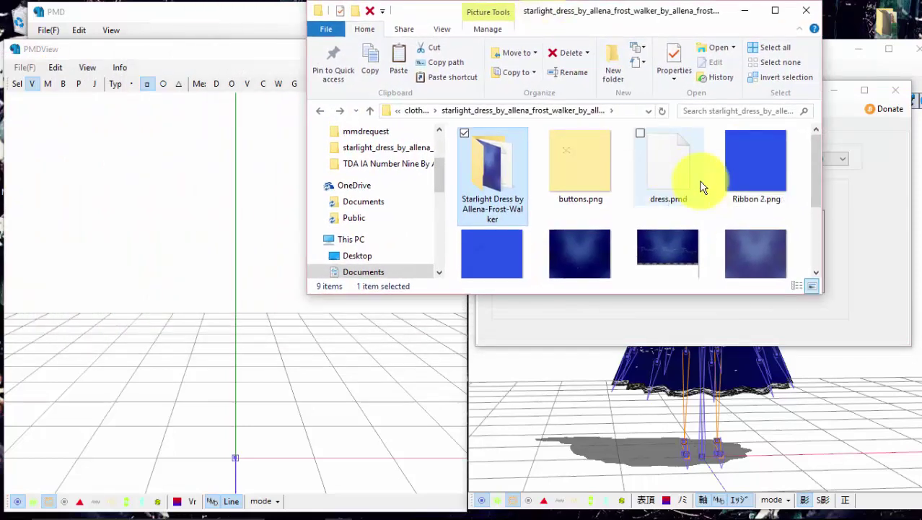
left_click_drag(686, 181, 191, 356)
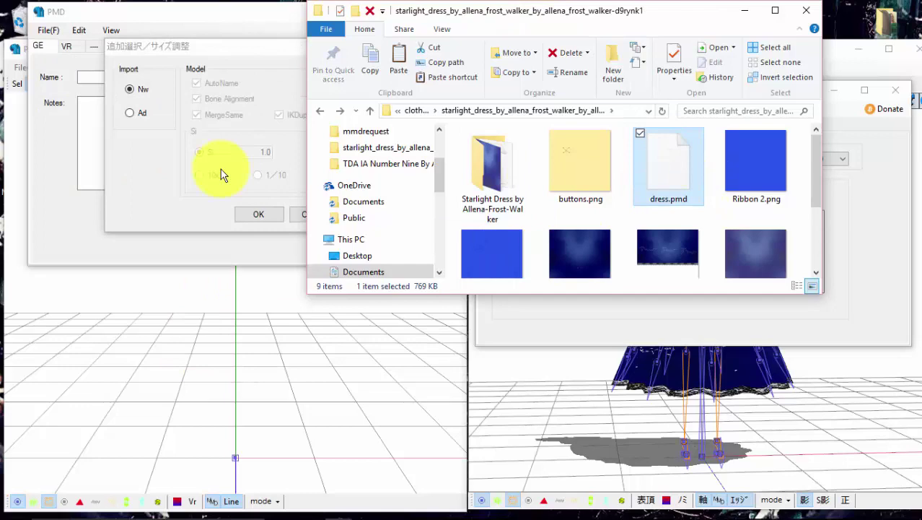
left_click(193, 57)
left_click(257, 216)
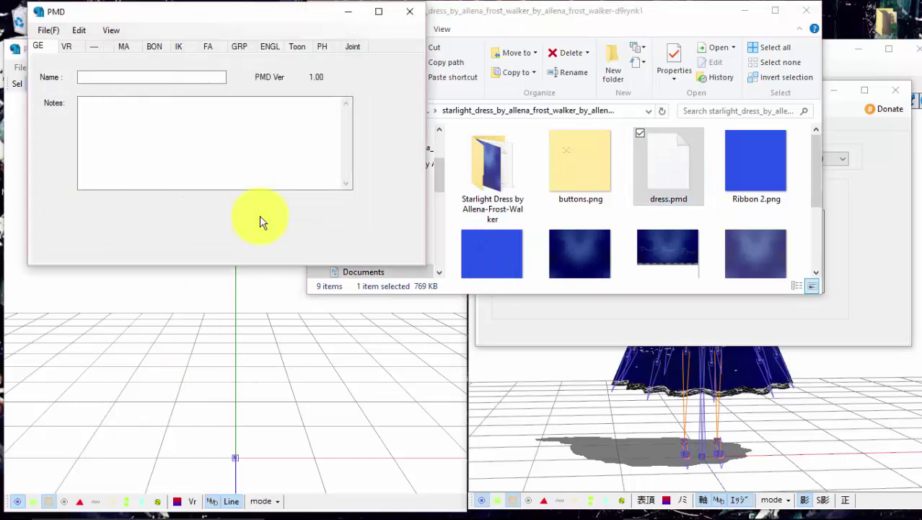
left_click(108, 298)
right_click_drag(101, 298, 332, 283)
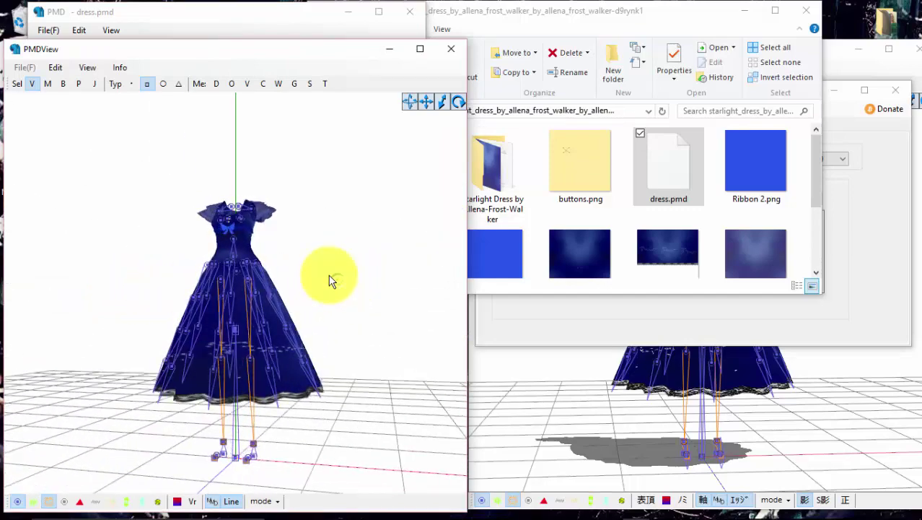
right_click_drag(329, 280, 233, 258)
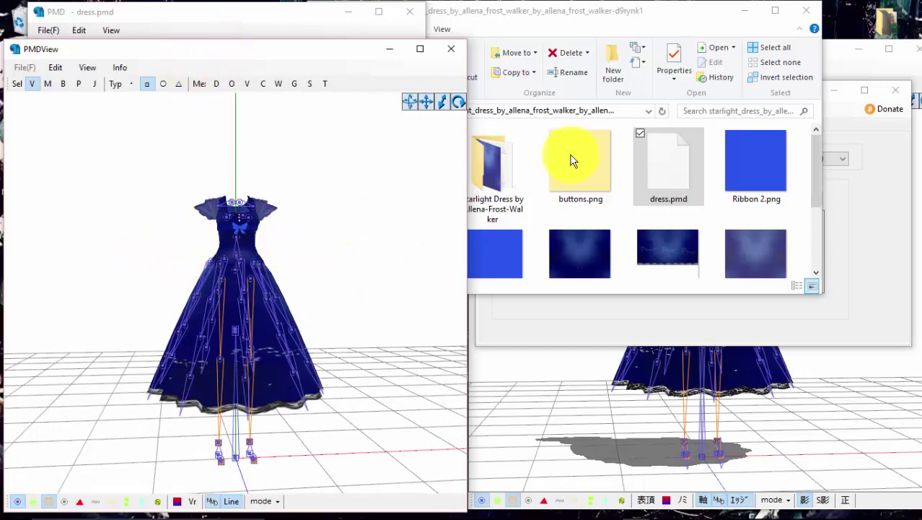
Step: Show the dress's material list and check the textures of MA1, MA5, MA7, and MA6 (tie.png)
left_click(243, 21)
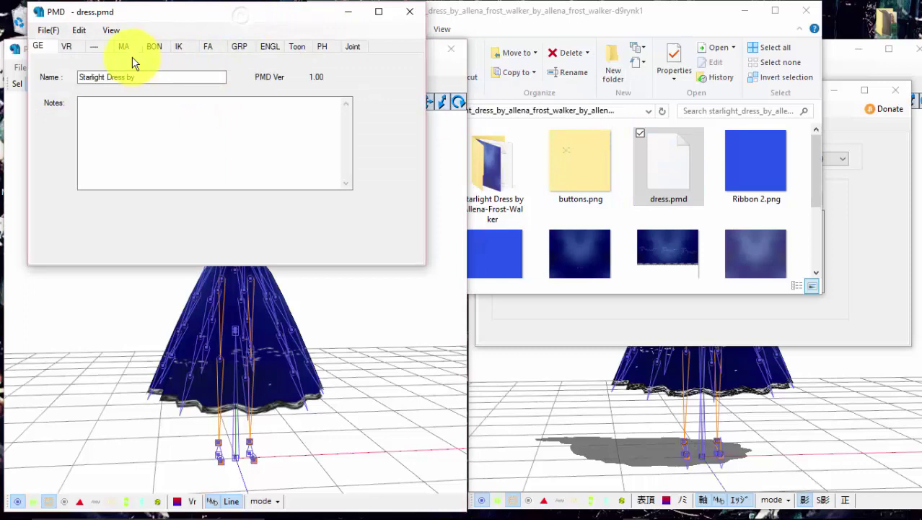
left_click_drag(236, 29, 538, 82)
left_click(426, 100)
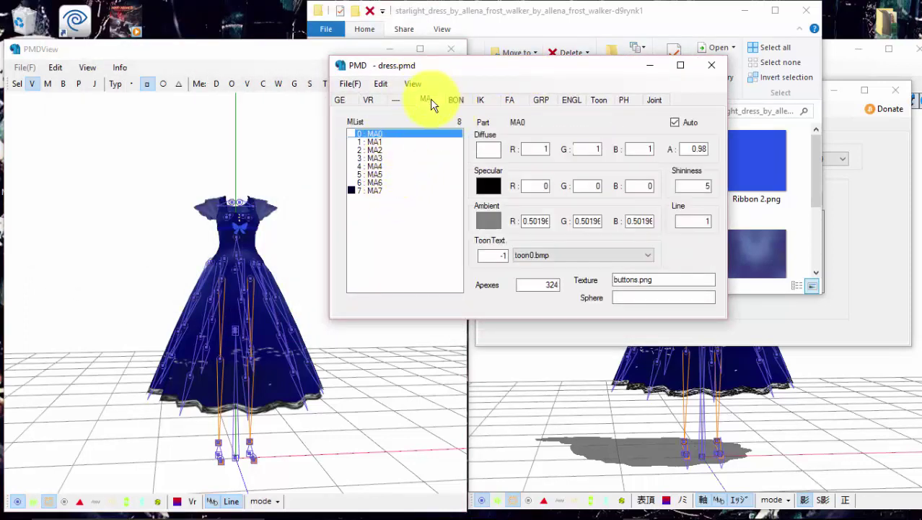
left_click(390, 143)
left_click(387, 175)
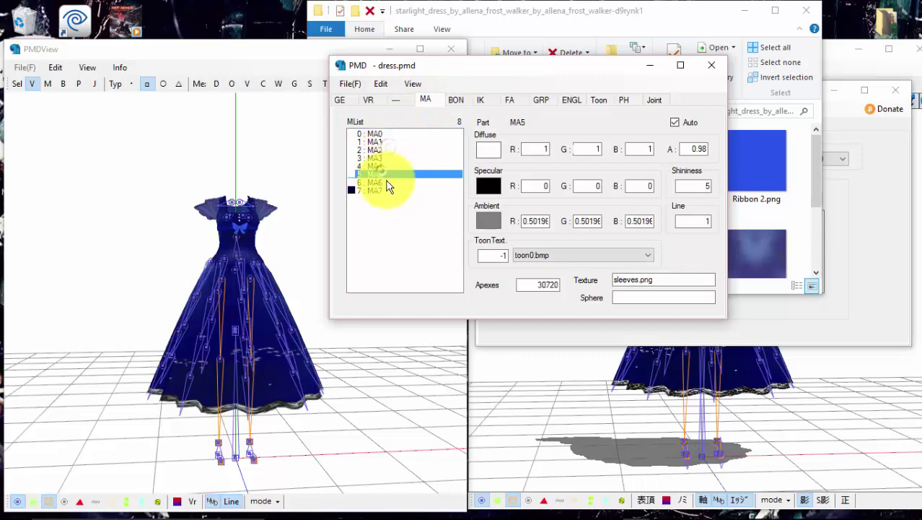
left_click(374, 190)
double_click(649, 280)
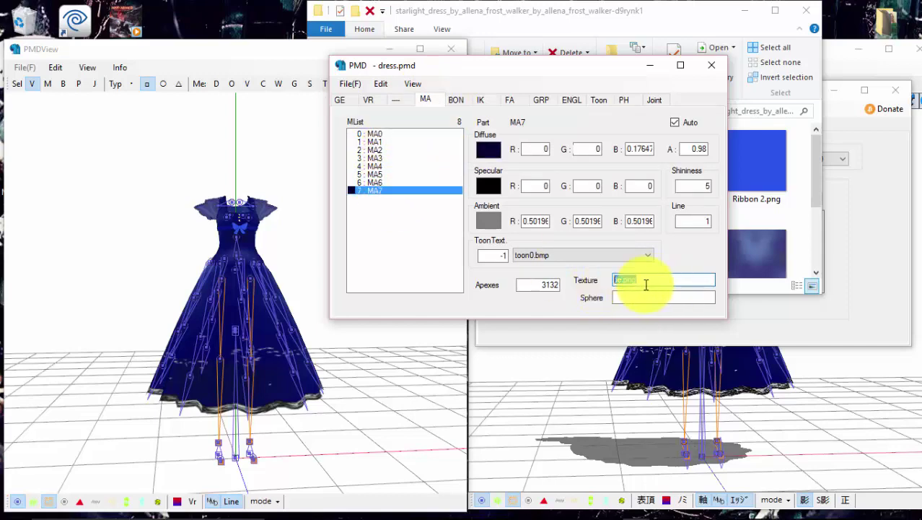
left_click(418, 183)
Step: Compare the material textures against the image files in the dress folder
left_click_drag(524, 75, 266, 100)
left_click(603, 25)
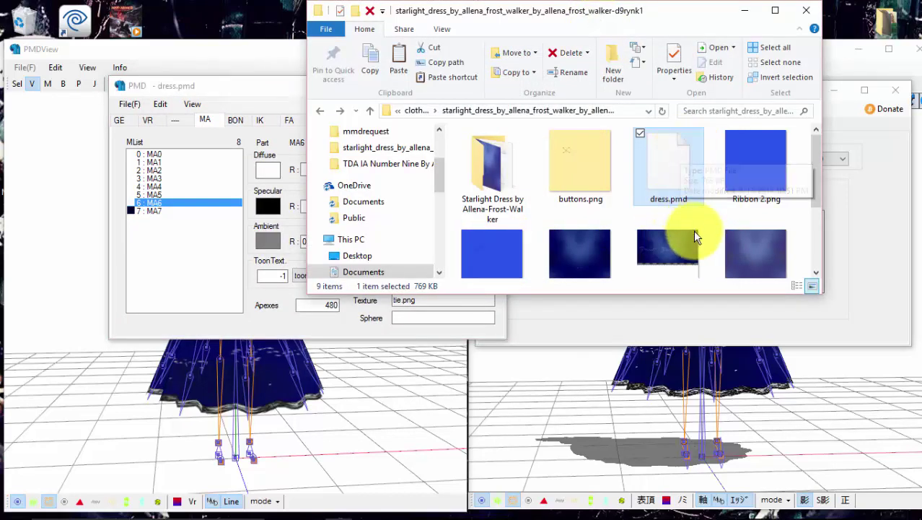
scroll(693, 230, "down", 2)
scroll(704, 232, "up", 2)
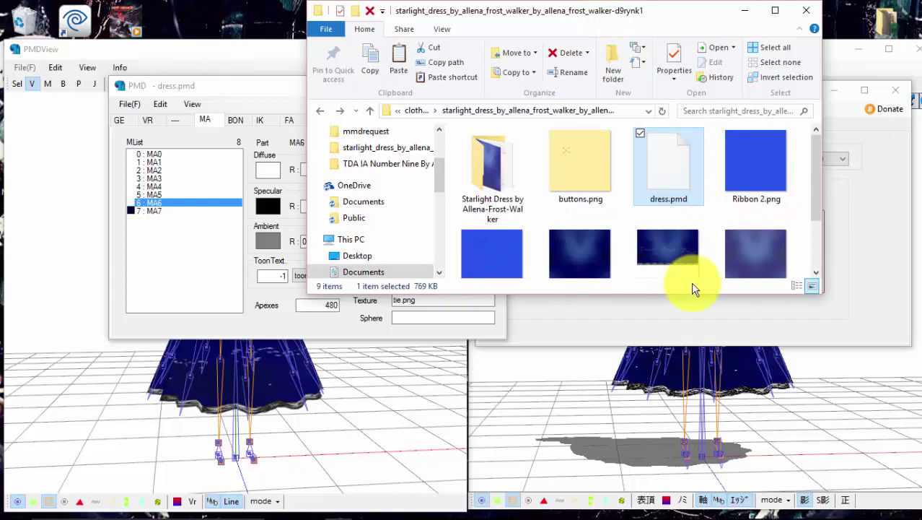
left_click_drag(249, 92, 534, 99)
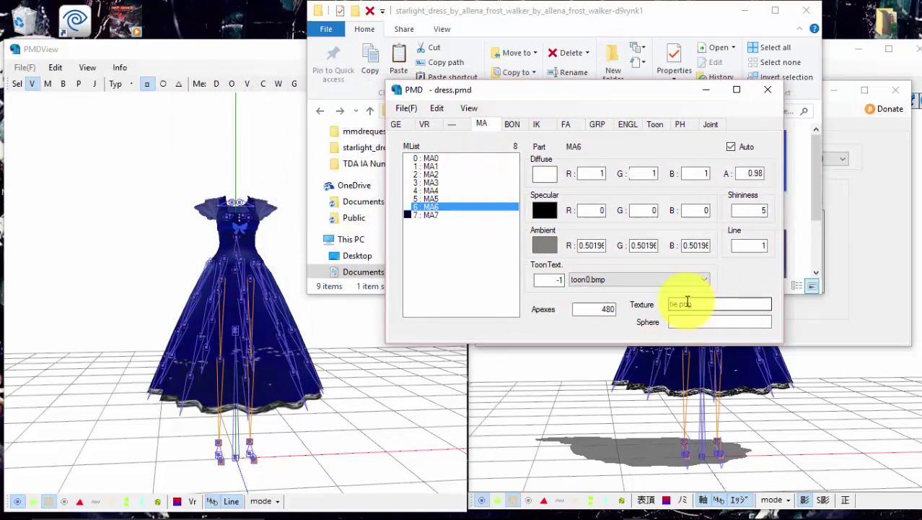
Step: Replace MA6's texture path tie.png with tga/b.bmp
left_click(841, 114)
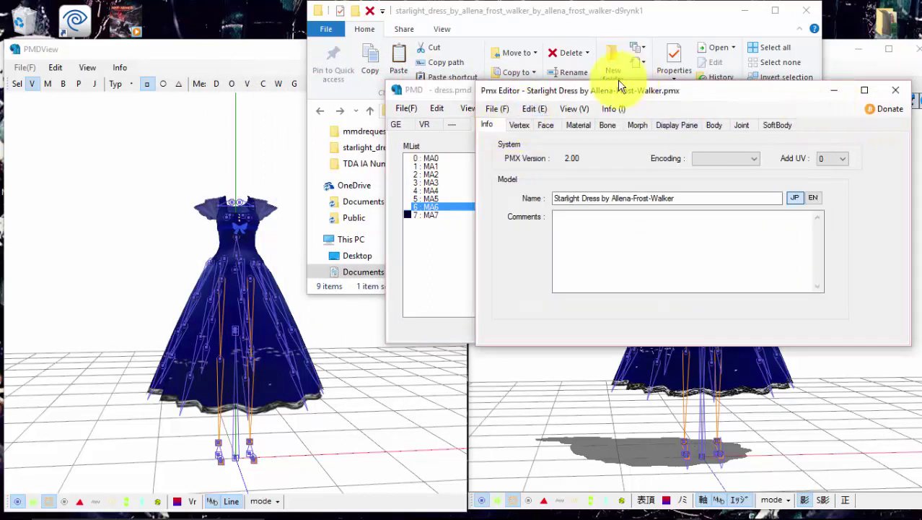
left_click(468, 105)
left_click_drag(692, 309, 638, 315)
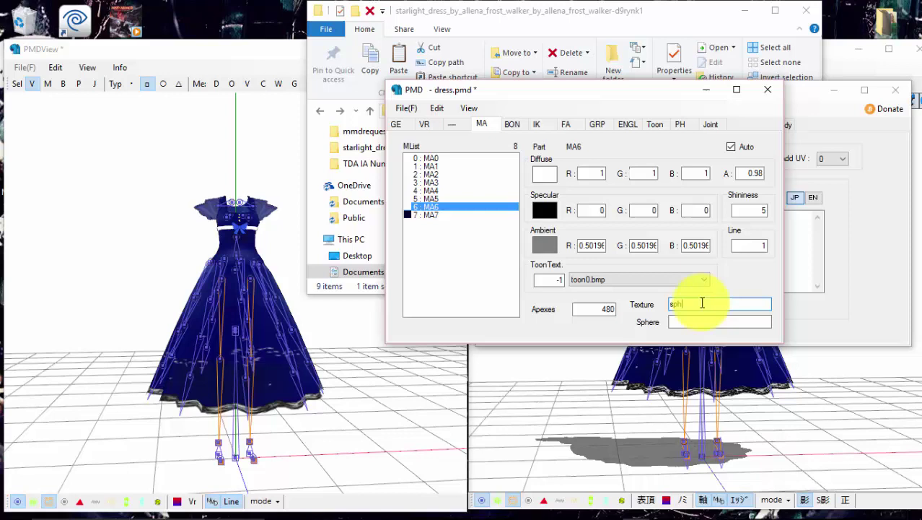
left_click_drag(703, 303, 652, 304)
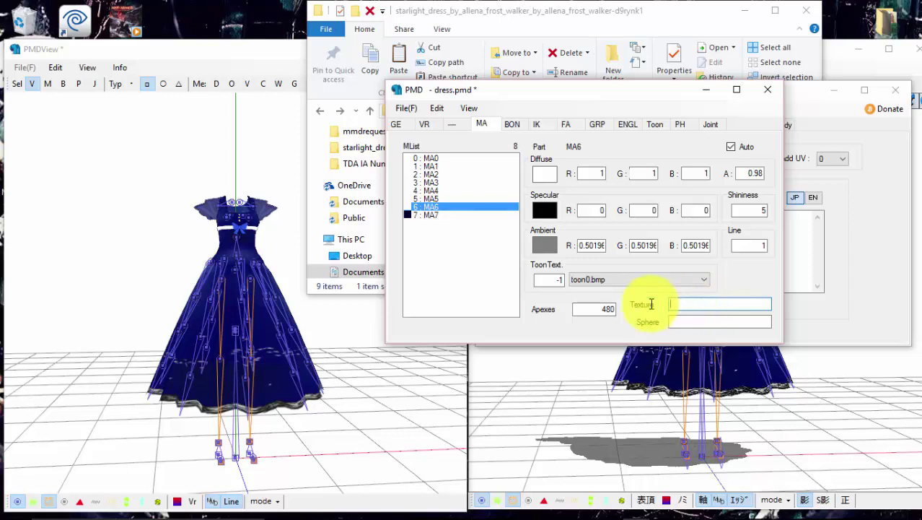
type("tga/")
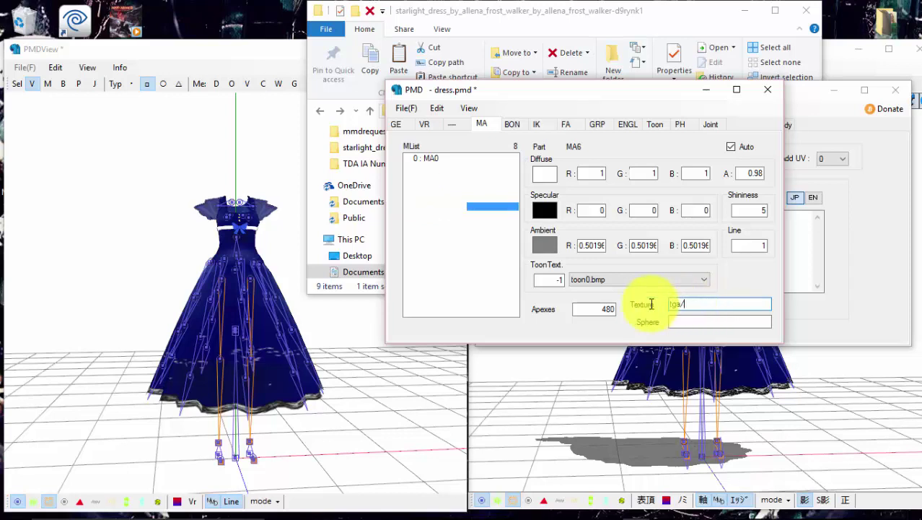
type("b.b")
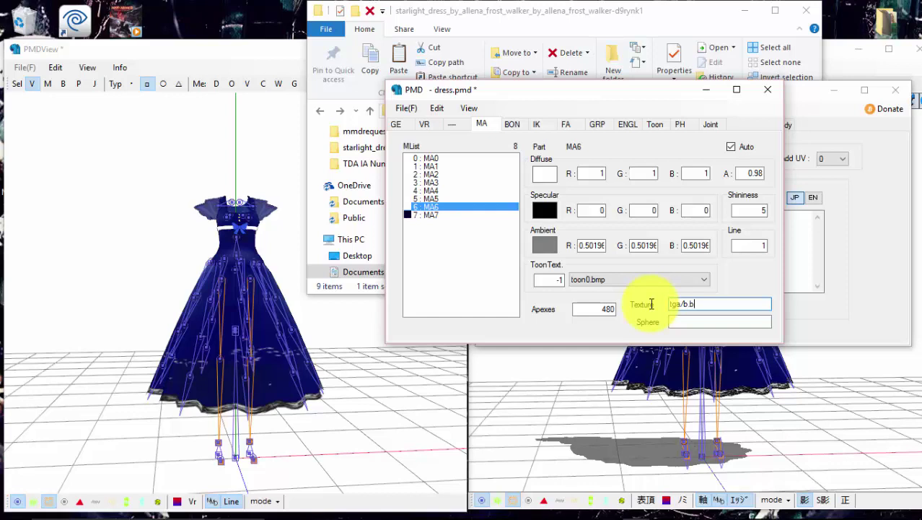
type("mp")
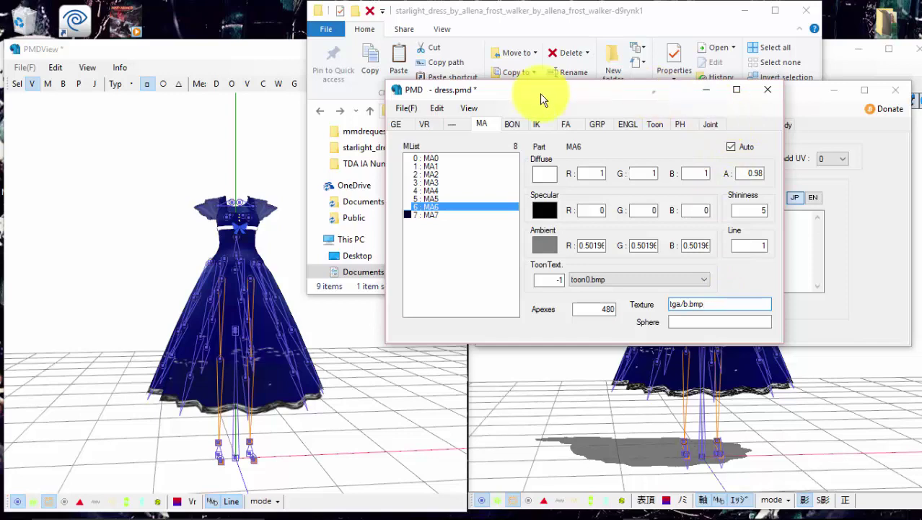
left_click_drag(540, 94, 217, 122)
Step: Load toysera.pmx from the character's folder into PMX Editor via File > Open
left_click(505, 110)
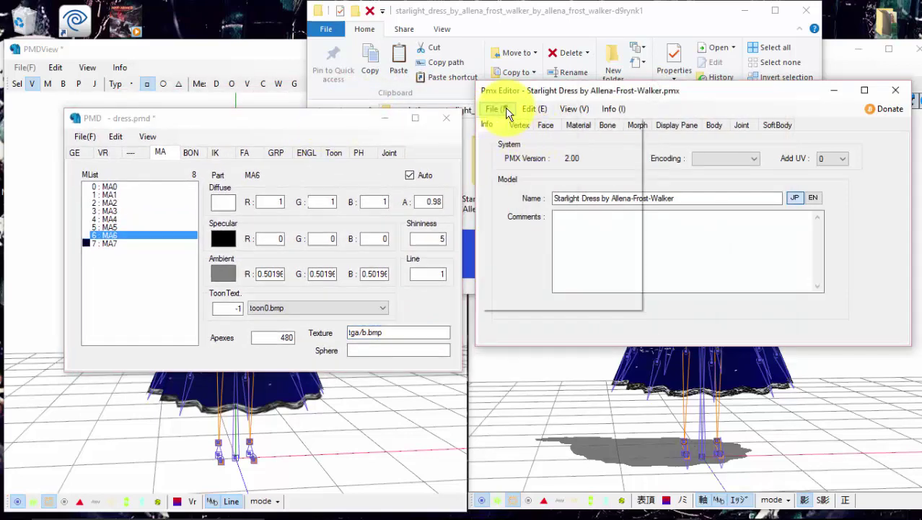
left_click(527, 142)
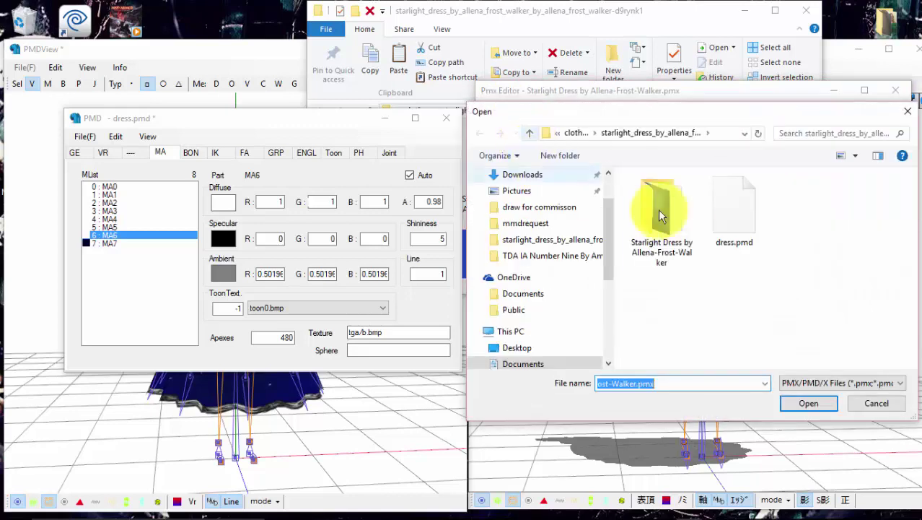
left_click(577, 133)
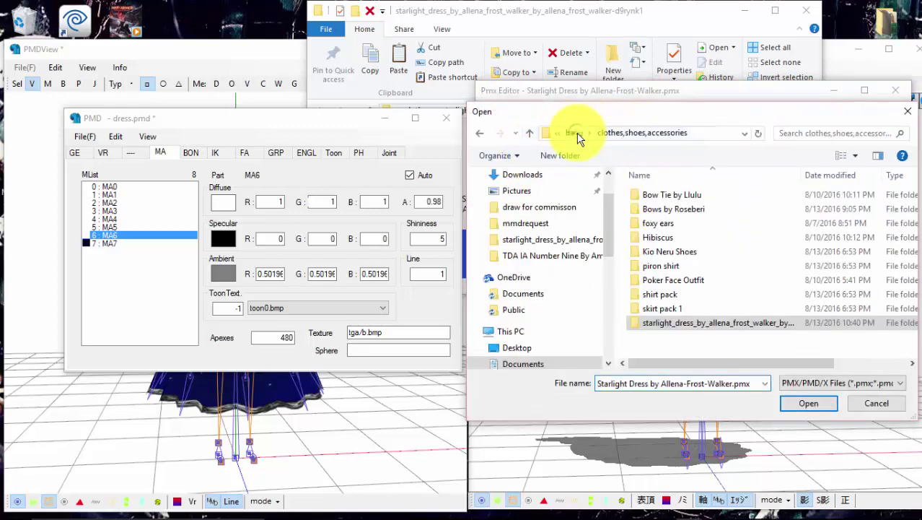
left_click(578, 136)
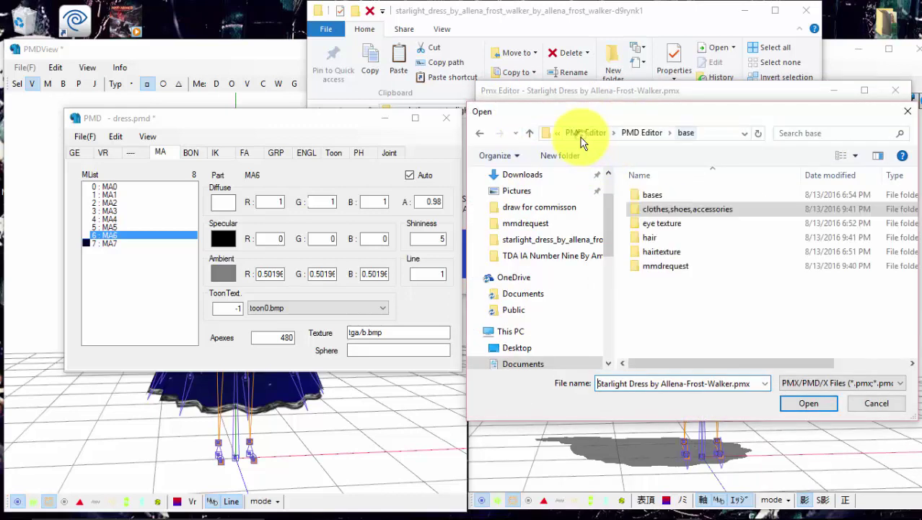
left_click(552, 256)
double_click(684, 238)
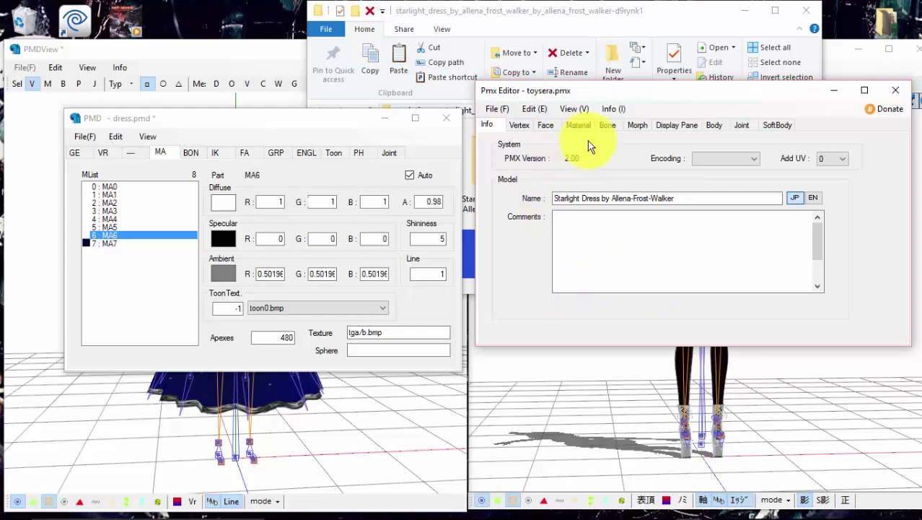
left_click(744, 13)
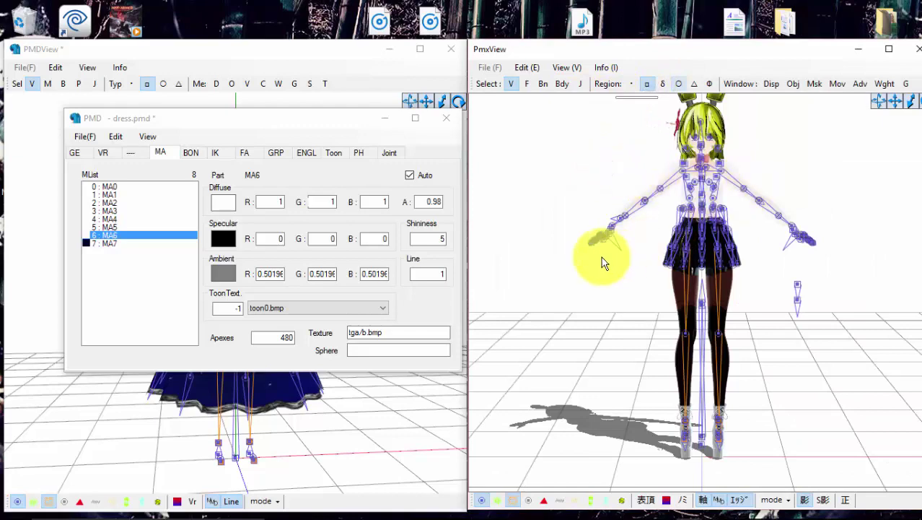
Step: Export the toysera character as PMD over aslfjlsdakj.pmd at the default size
right_click_drag(638, 256, 690, 223)
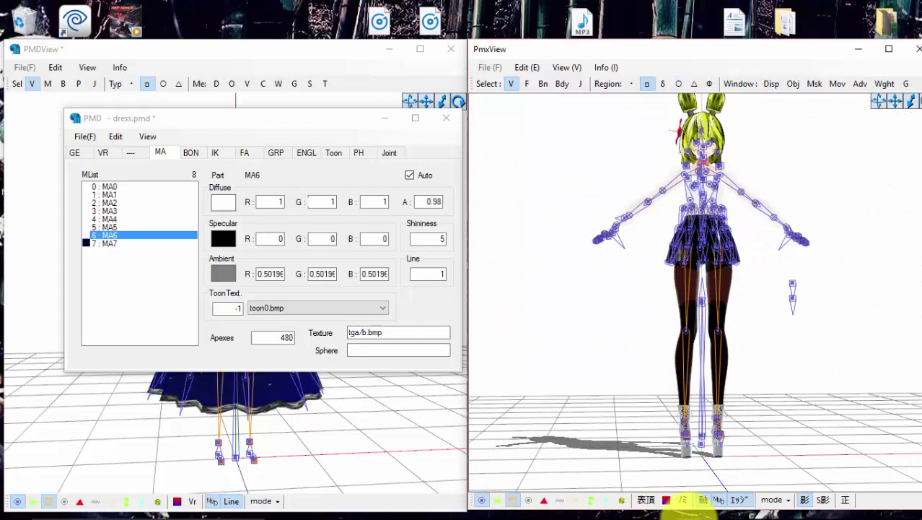
mouse_move(690, 508)
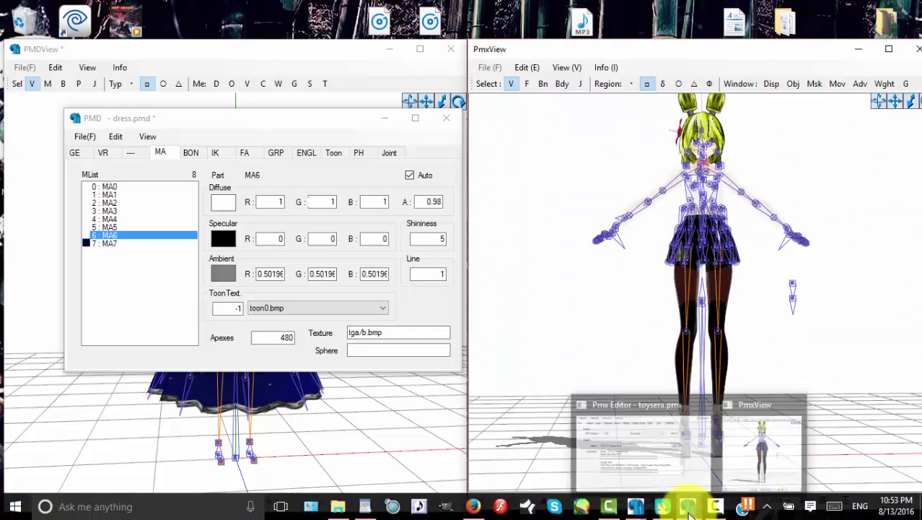
left_click(661, 458)
left_click(494, 109)
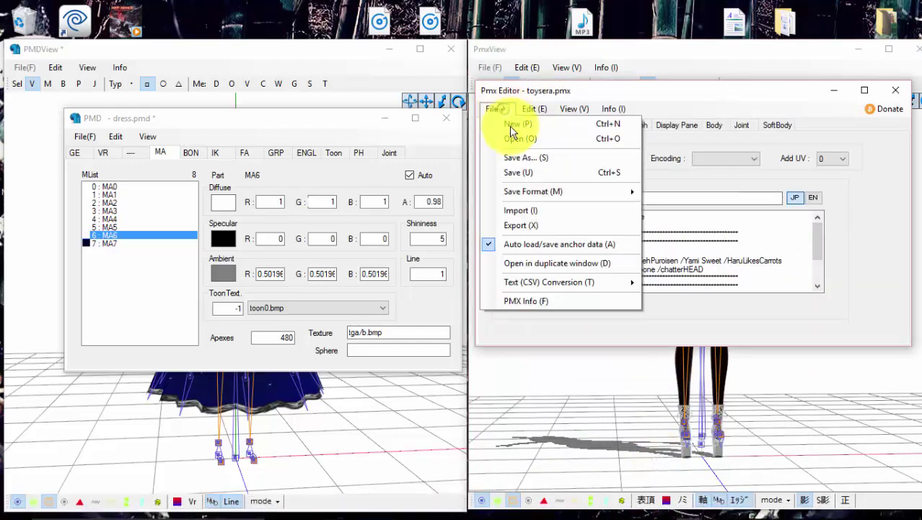
left_click(521, 225)
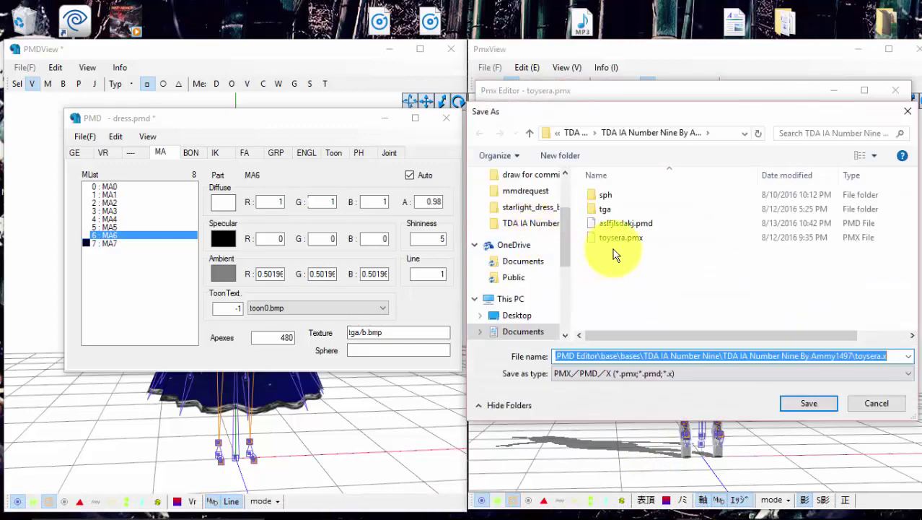
double_click(625, 224)
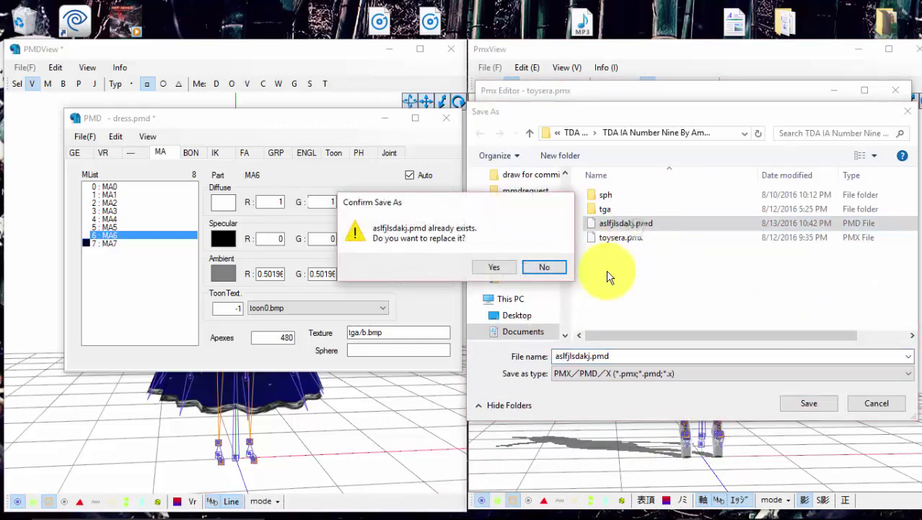
left_click(496, 268)
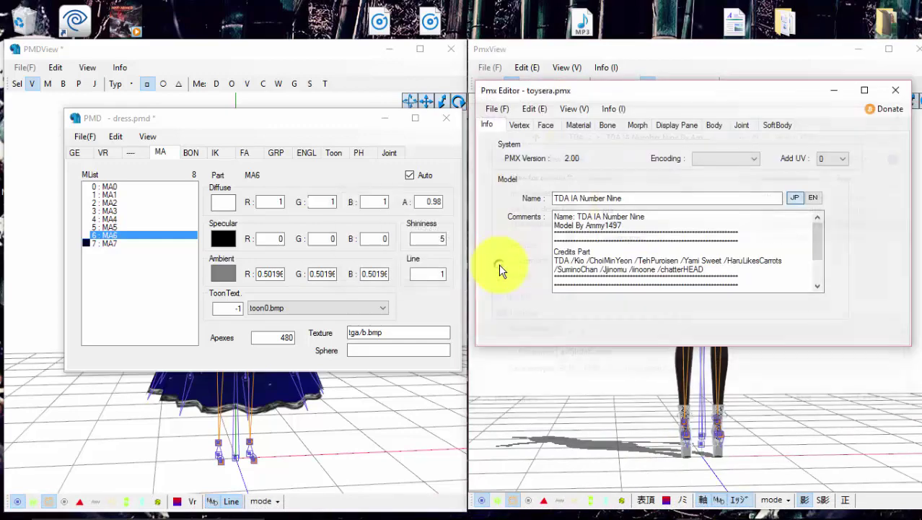
left_click(697, 266)
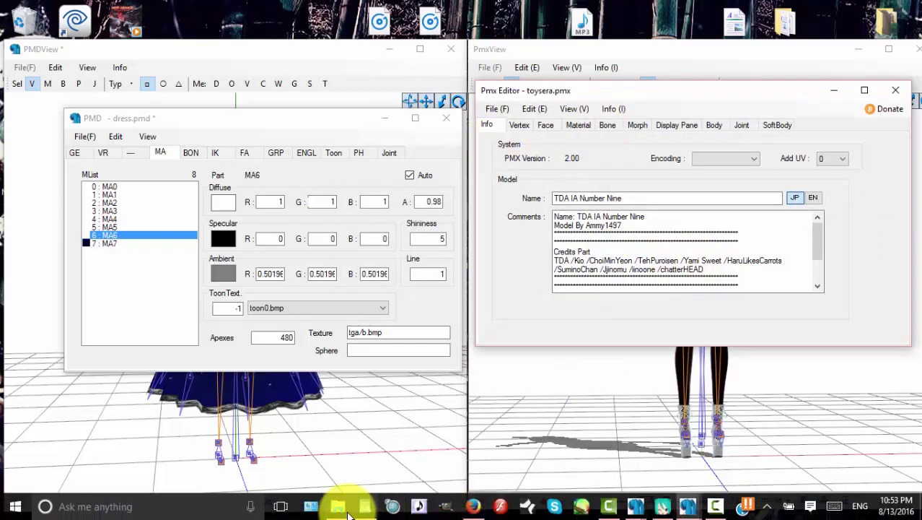
Step: Load aslfjlsdakj.pmd from the TDA IA Number Nine folder as a new model, discarding dress changes
left_click(351, 505)
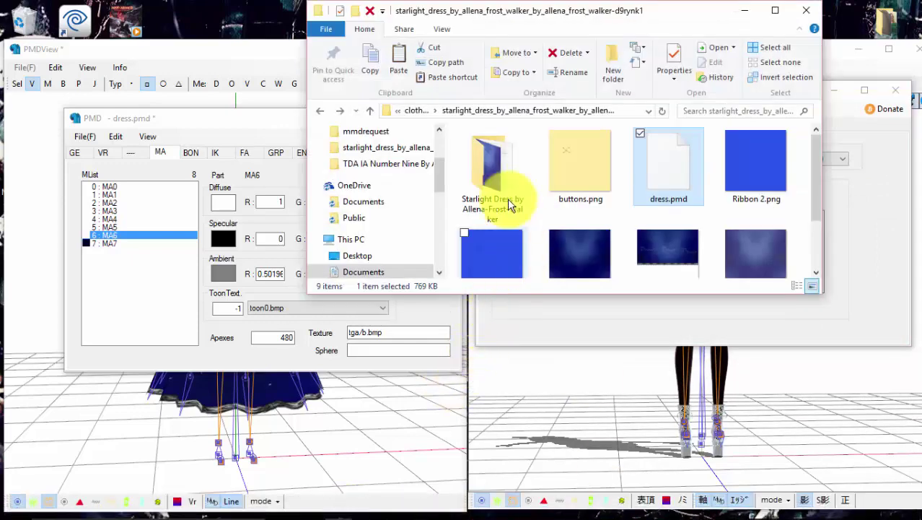
left_click(415, 110)
left_click(433, 112)
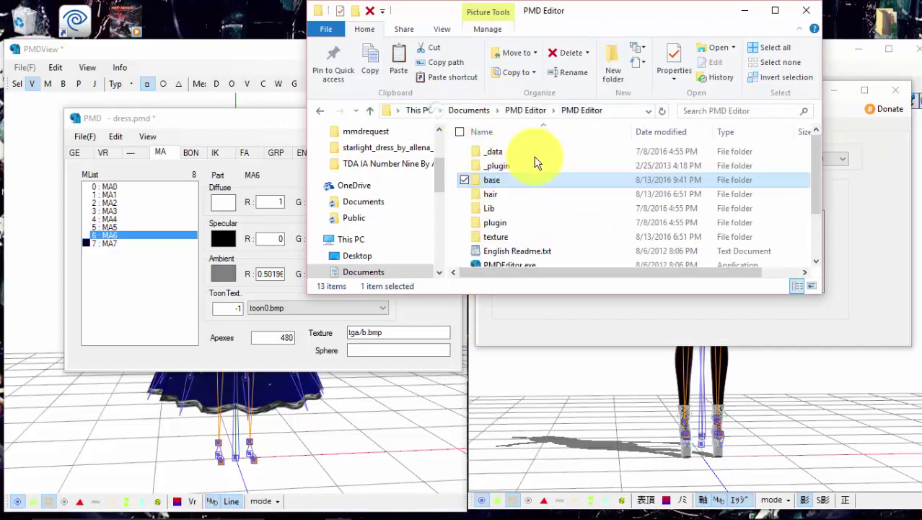
double_click(504, 181)
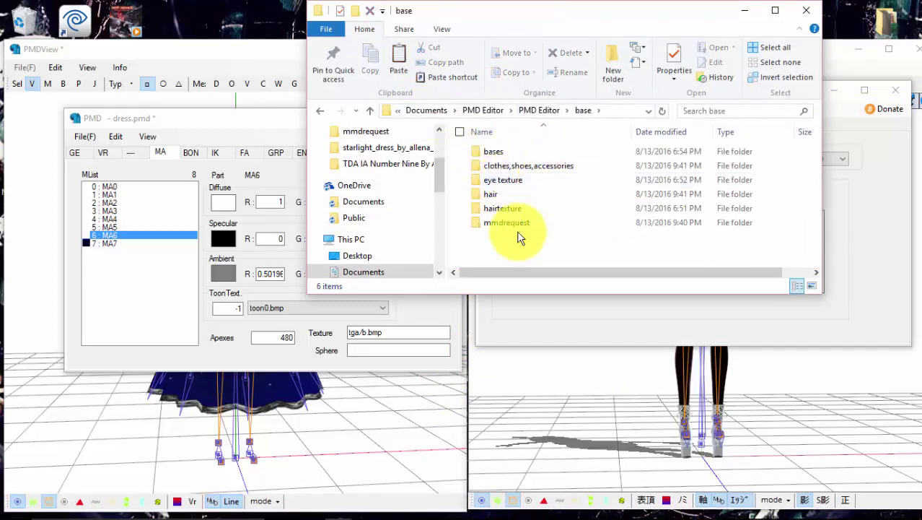
left_click(409, 173)
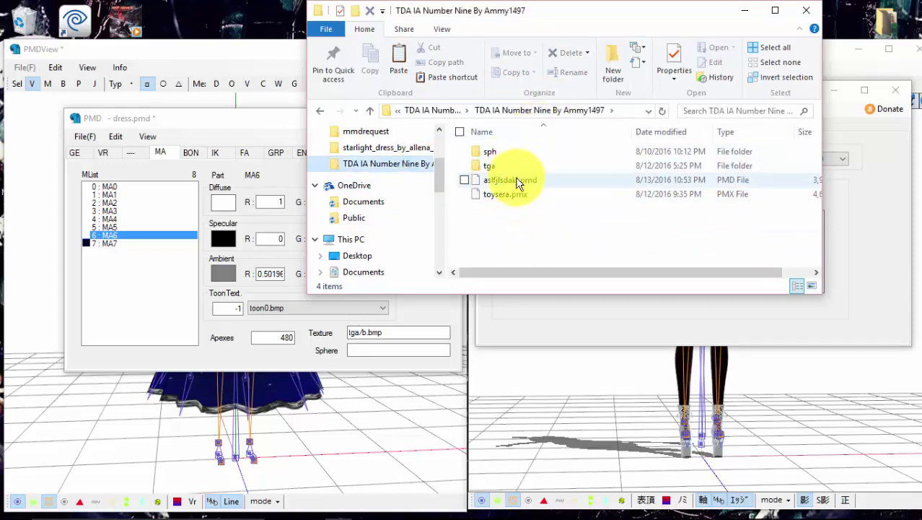
left_click_drag(518, 182, 308, 417)
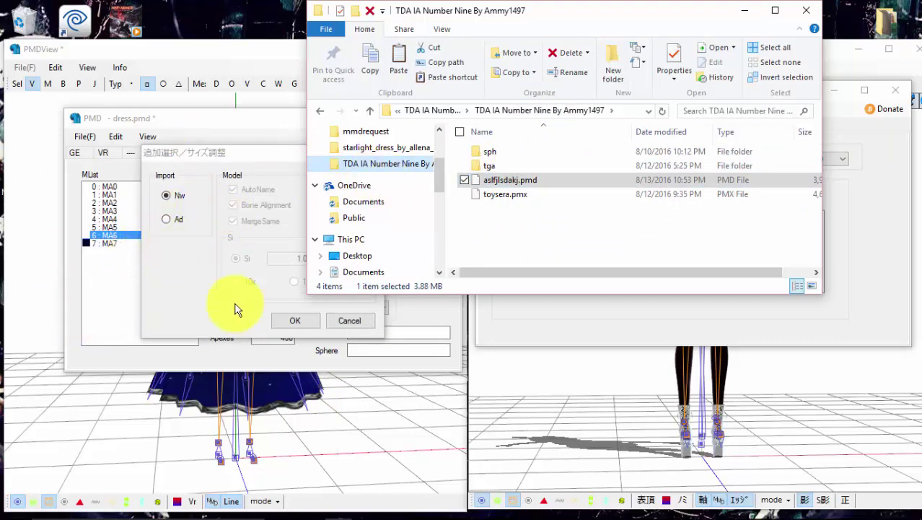
left_click(287, 316)
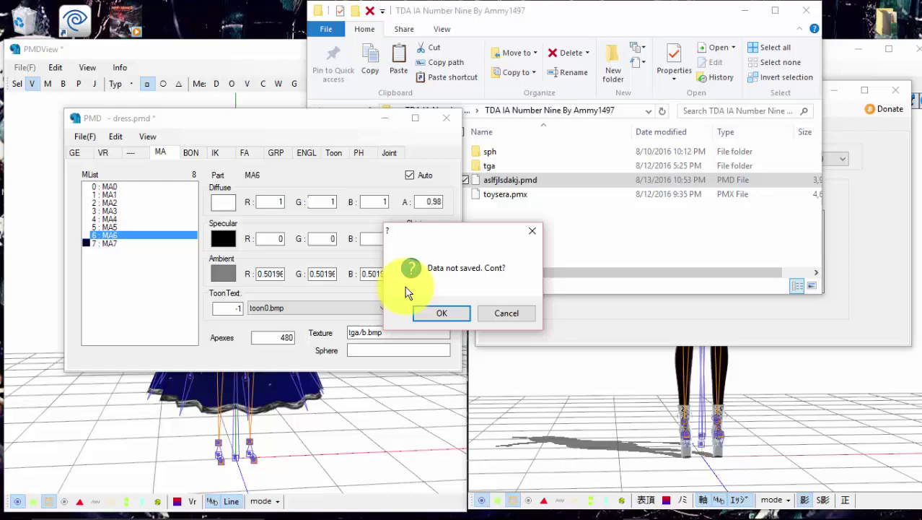
left_click(430, 311)
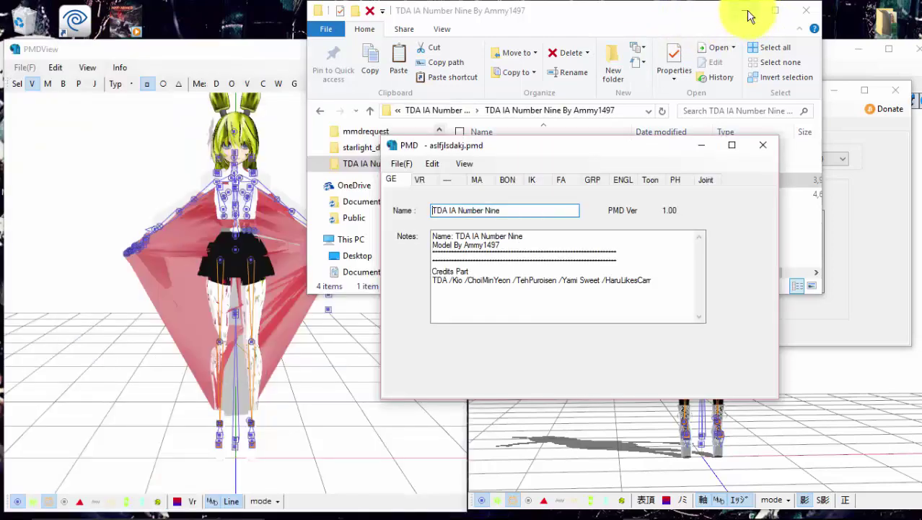
Step: Clear the file browser away and place the PMD data and viewer windows at the top
left_click(743, 10)
left_click_drag(541, 146, 660, 46)
left_click_drag(313, 55, 307, 27)
Step: Inspect the character from side, higher and angled views, then bring up MikuMikuDance
right_click_drag(241, 271, 339, 276)
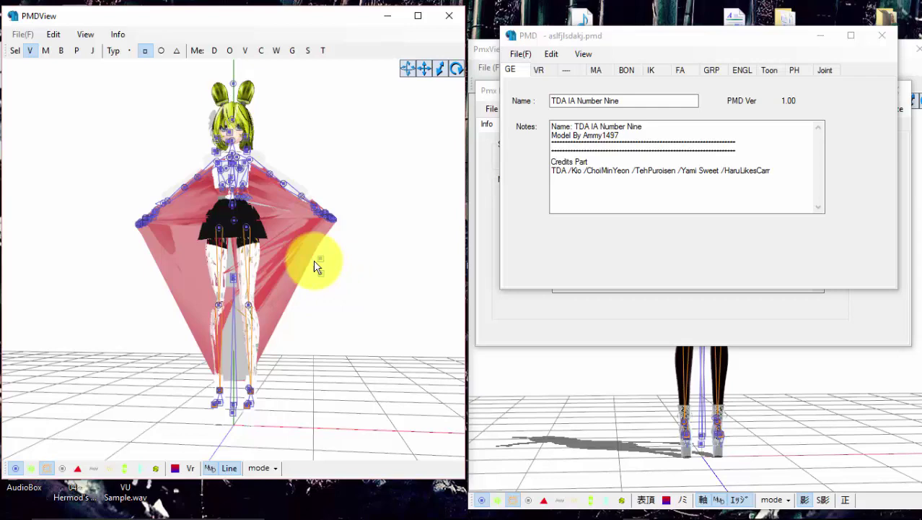
right_click_drag(212, 258, 259, 160)
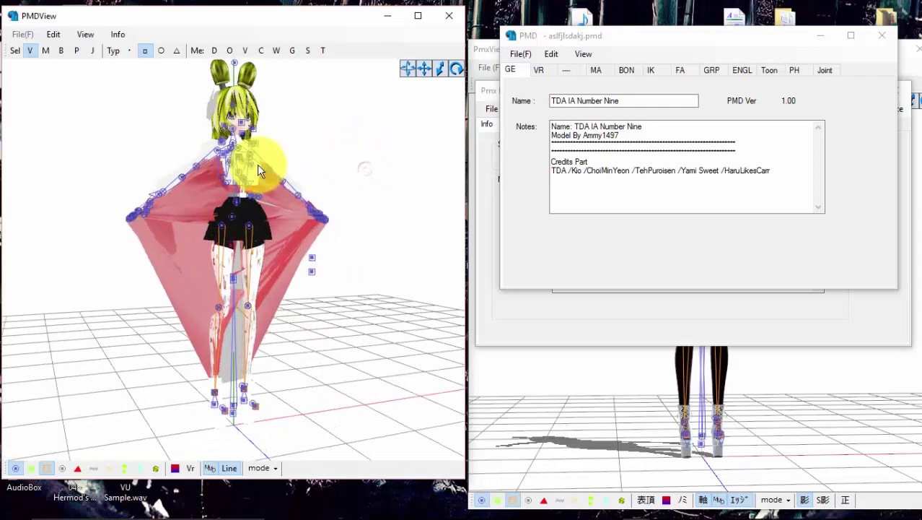
right_click_drag(356, 206, 293, 173)
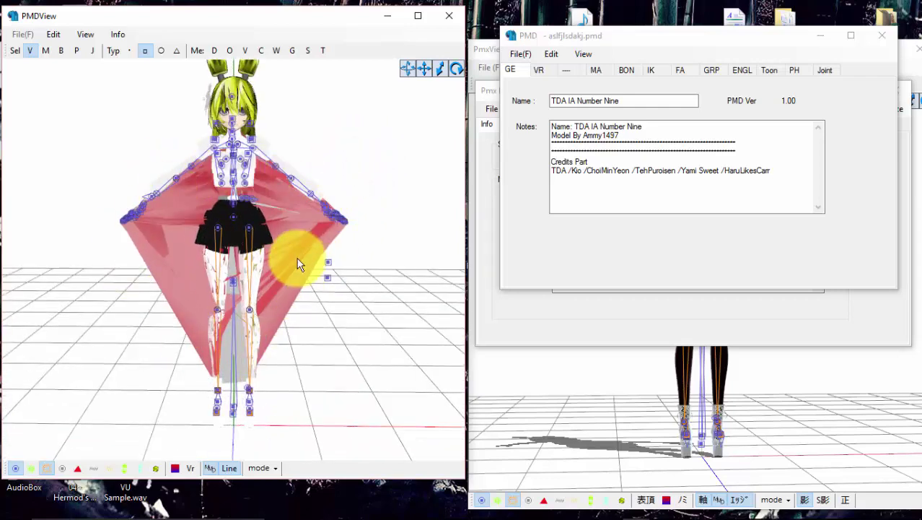
right_click_drag(377, 142, 345, 148)
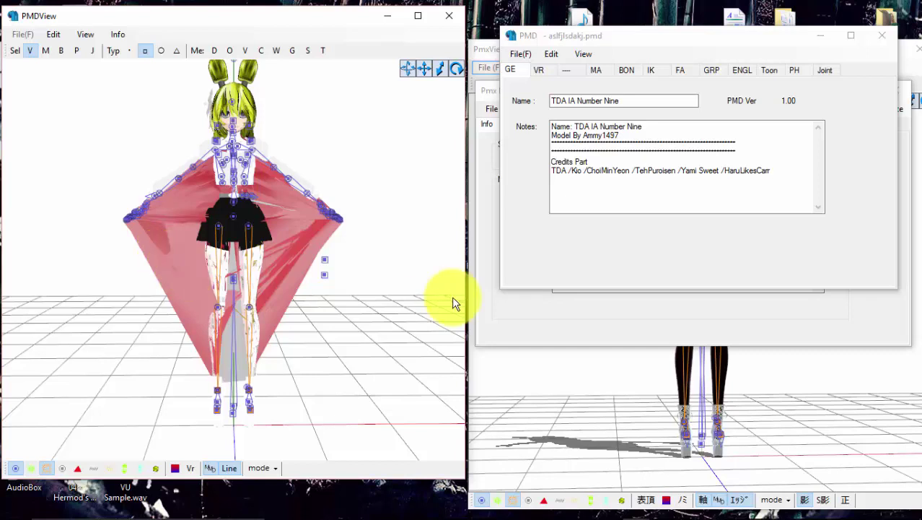
left_click(691, 509)
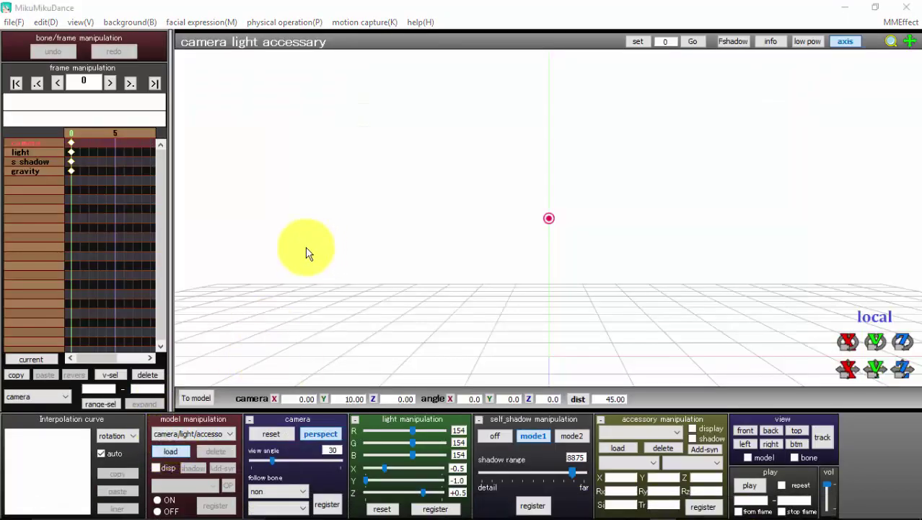
Step: Load the Starlight Dress PMX into MikuMikuDance, orbit around it, then quit without saving
double_click(217, 150)
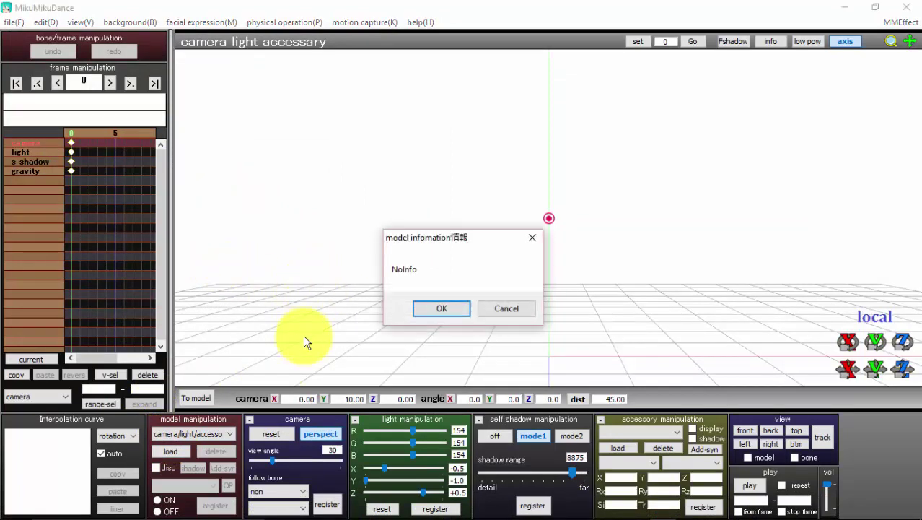
left_click(433, 309)
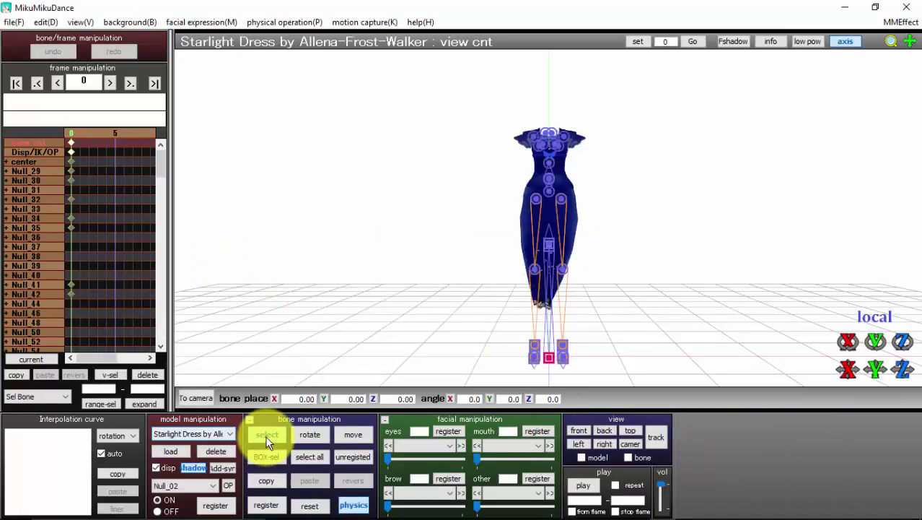
mouse_move(474, 265)
right_mouse_down()
mouse_move(704, 255)
mouse_move(391, 247)
mouse_move(505, 257)
mouse_move(402, 257)
mouse_move(418, 264)
right_mouse_up()
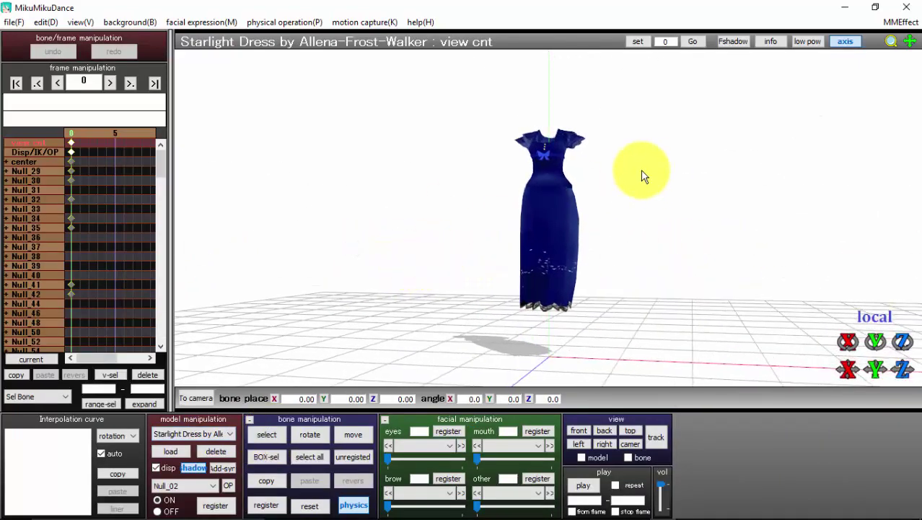
right_click_drag(770, 124, 671, 142)
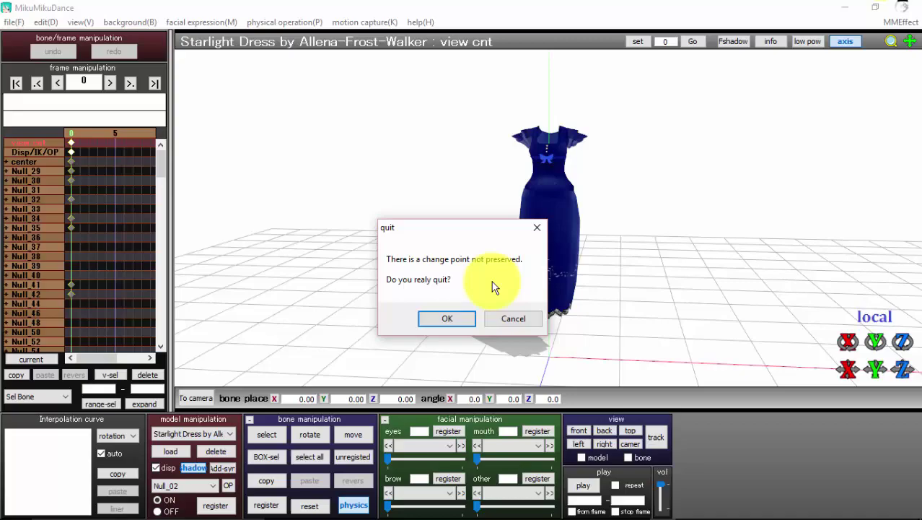
left_click(462, 318)
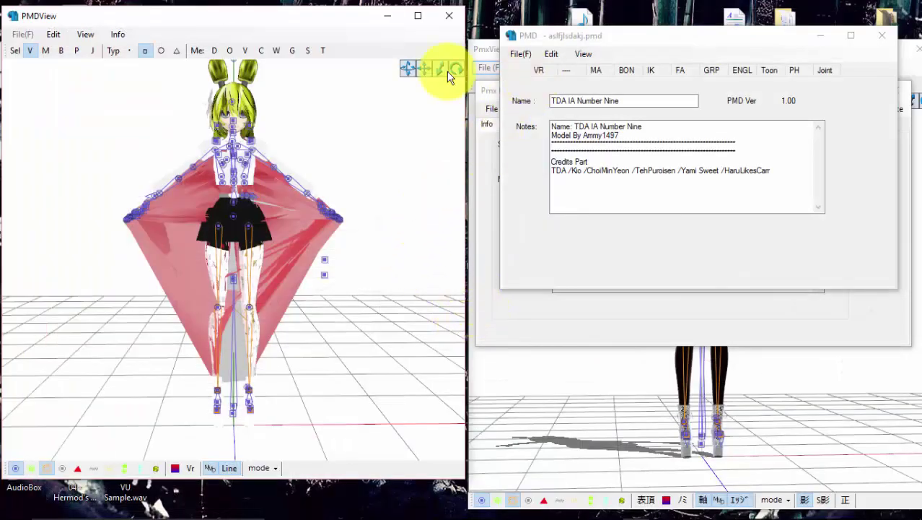
Step: Show the material list and check texture and sphere paths of MA0, MA1 and MA10
left_click_drag(640, 36, 514, 58)
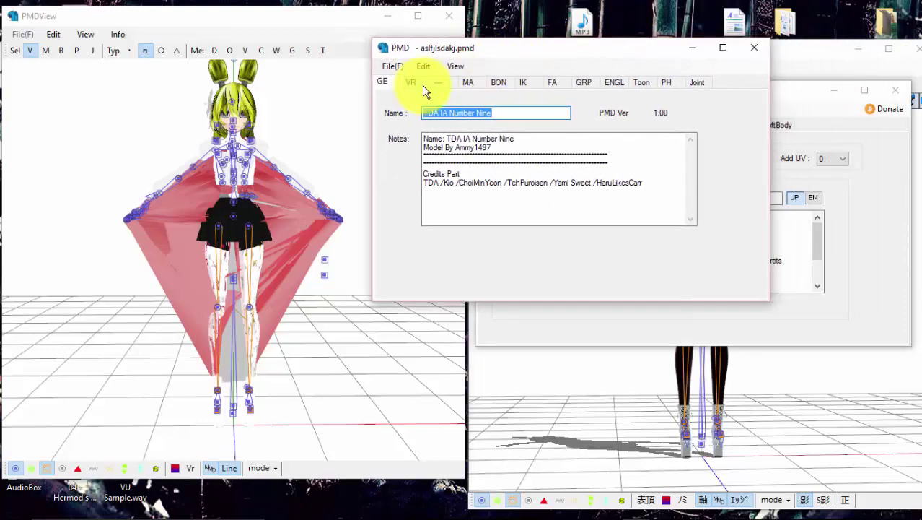
left_click(468, 82)
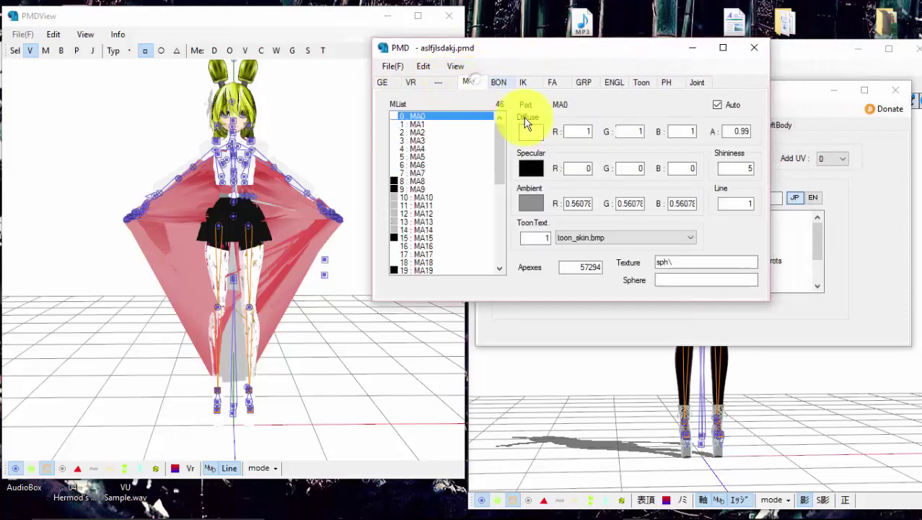
left_click(688, 261)
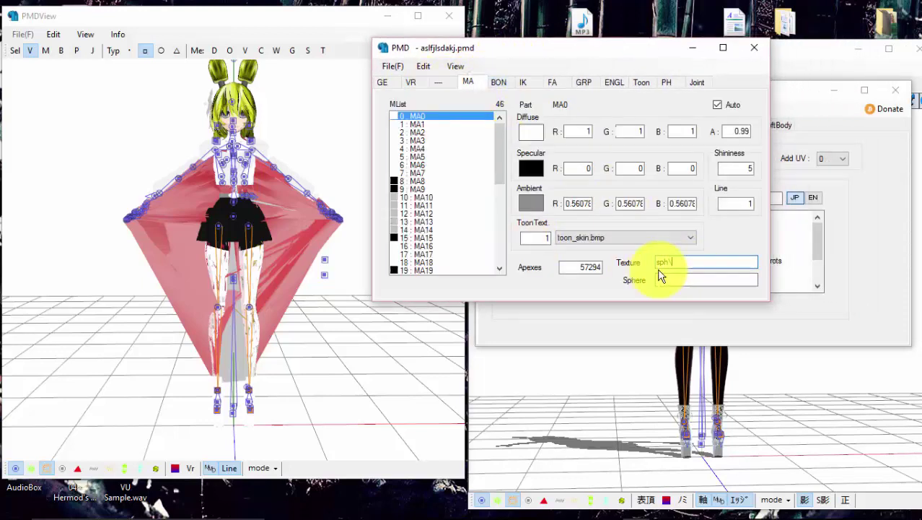
left_click(410, 124)
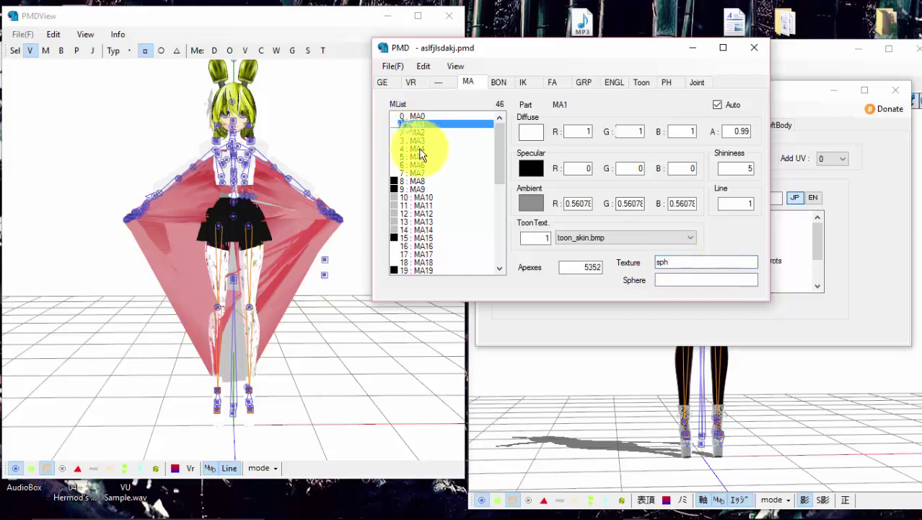
left_click_drag(422, 154, 419, 201)
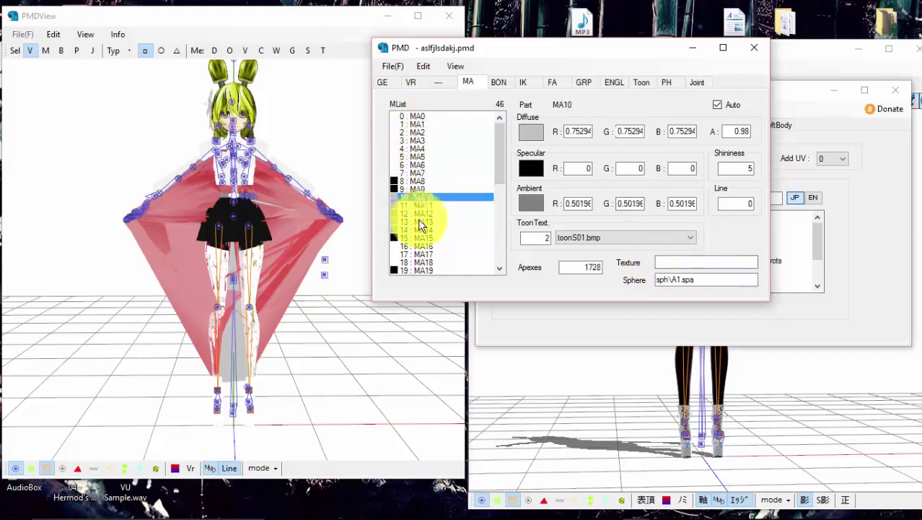
left_click(689, 280)
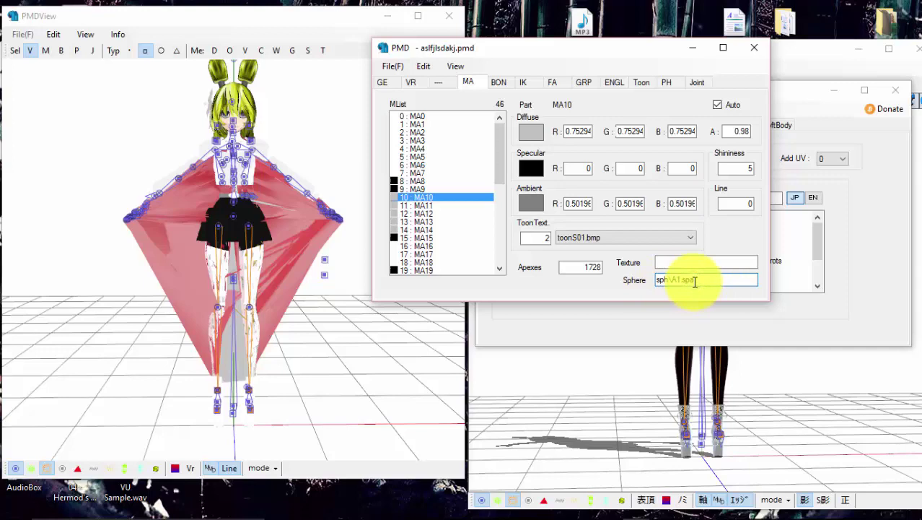
Step: Shift the data window left and inspect the texture paths of MA0 and MA30
left_click_drag(606, 49, 594, 81)
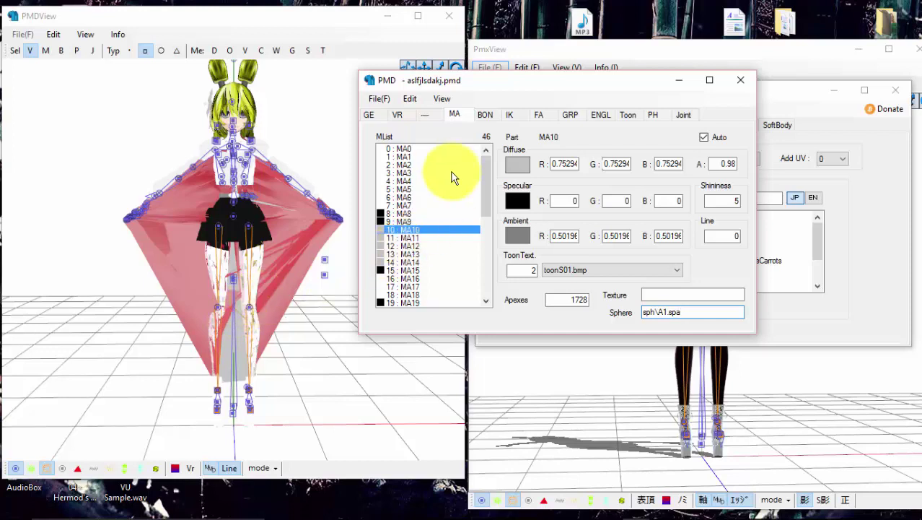
left_click(421, 149)
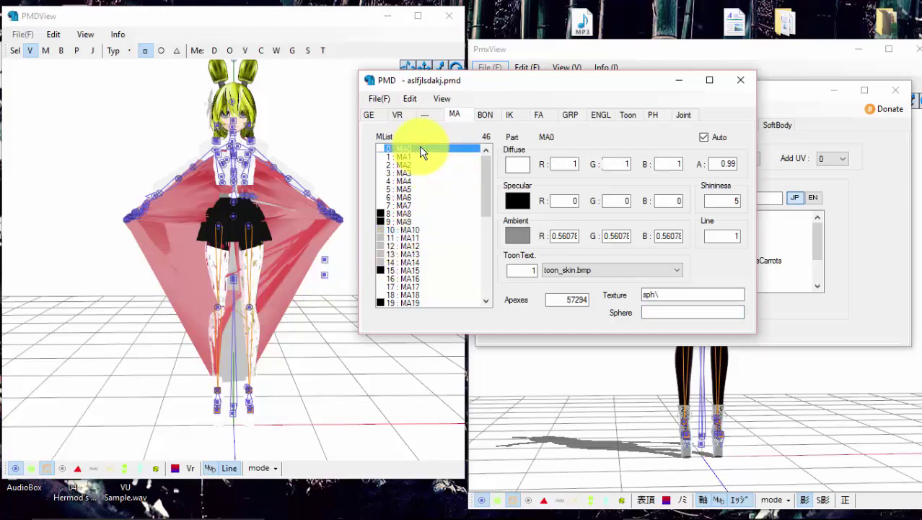
left_click_drag(481, 165, 483, 259)
left_click(436, 228)
left_click(434, 181)
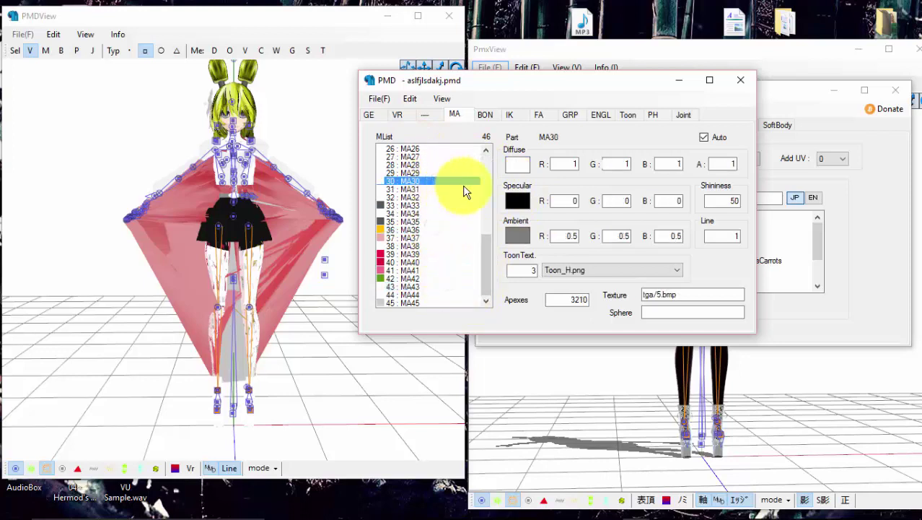
left_click_drag(479, 238, 468, 127)
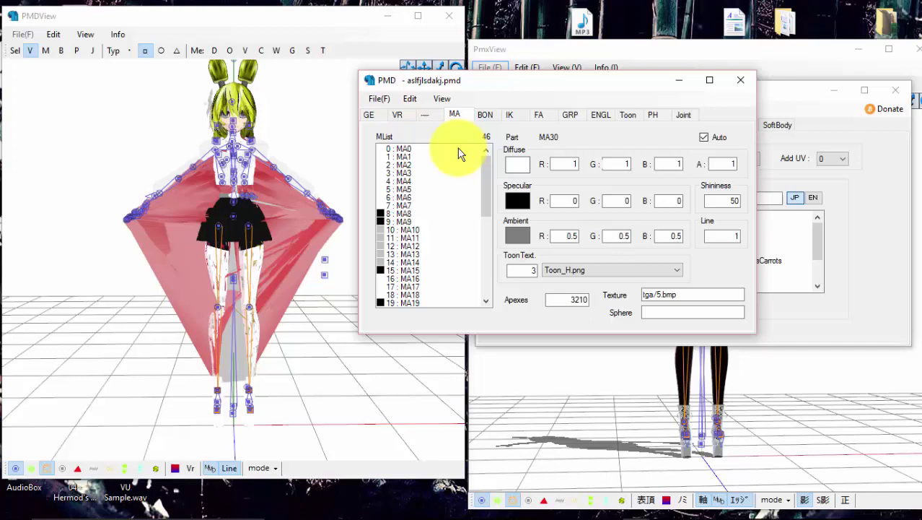
Step: Inspect materials MA8, MA14 and MA5, whose toon texture is toon_skin.bmp
left_click(433, 231)
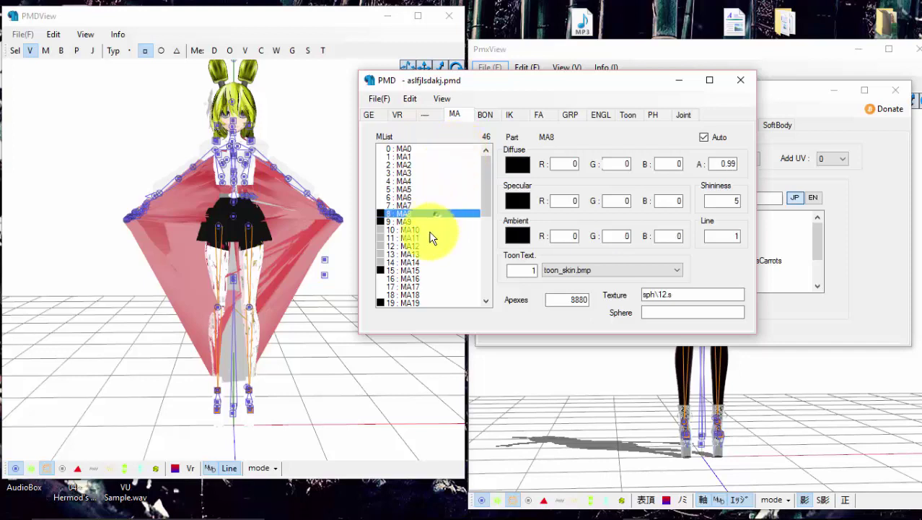
left_click(433, 261)
scroll(480, 183, "down", 3)
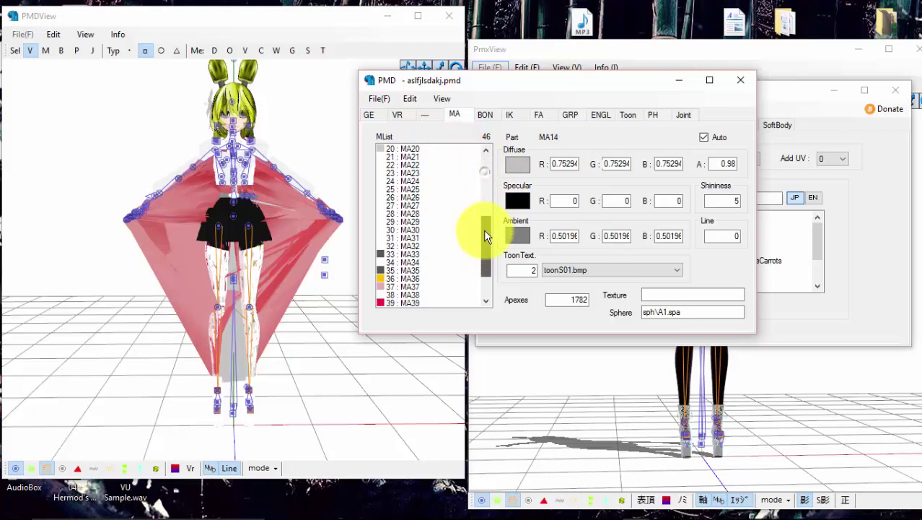
scroll(484, 229, "up", 3)
left_click(408, 189)
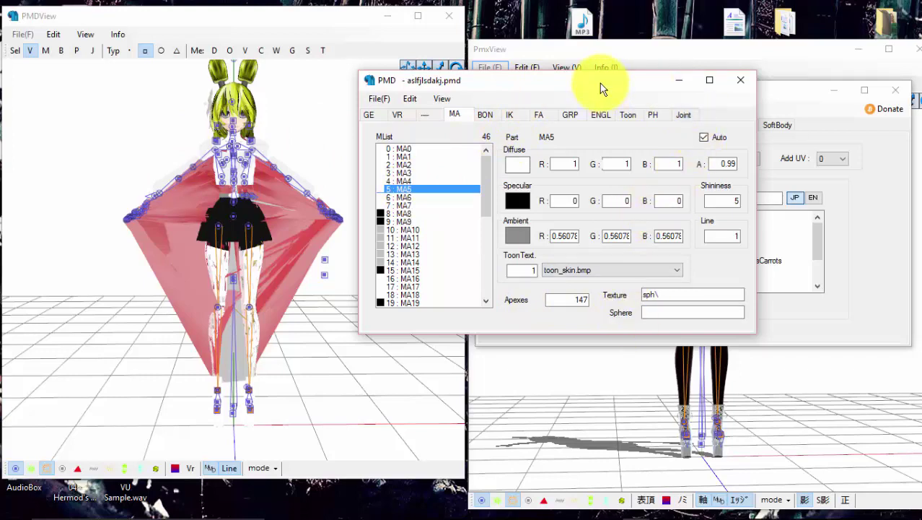
left_click_drag(601, 83, 294, 129)
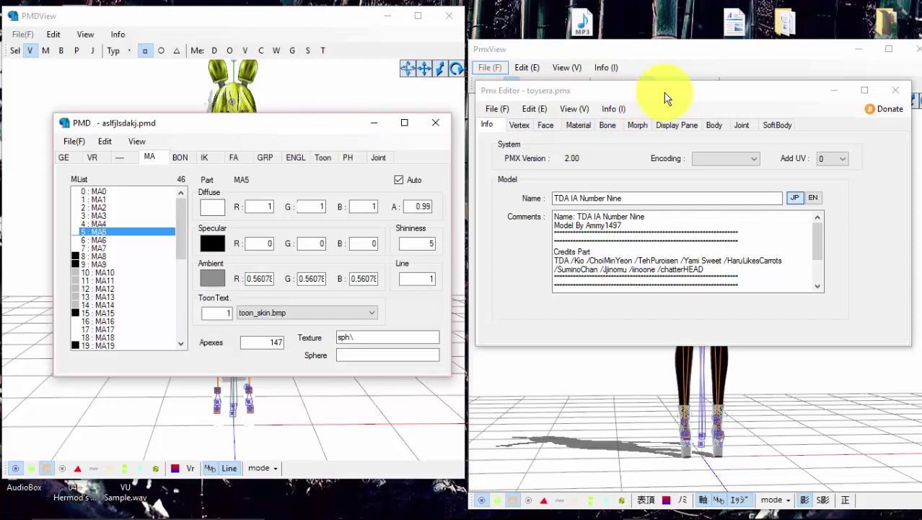
left_click_drag(665, 98, 656, 26)
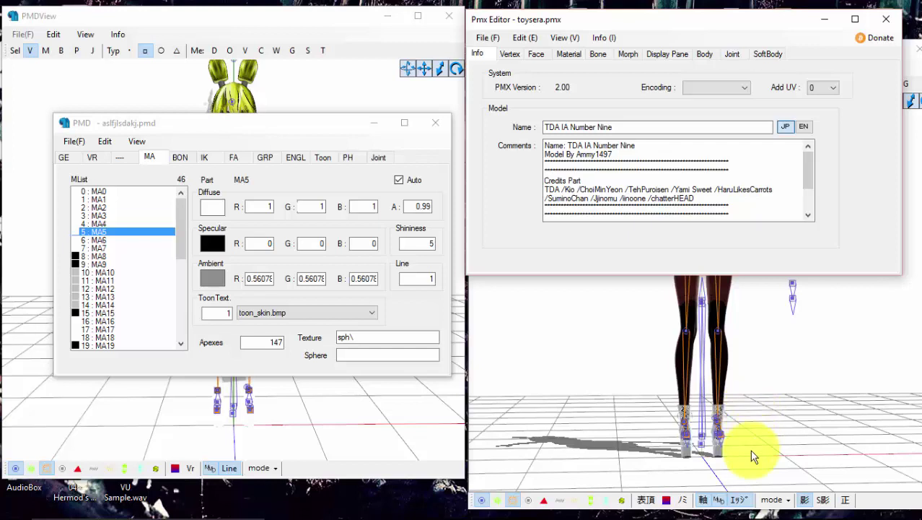
left_click(723, 507)
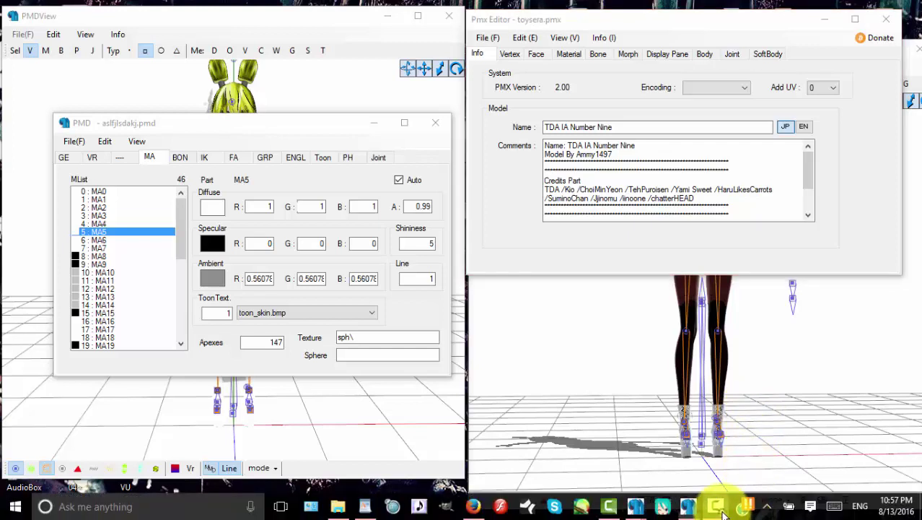